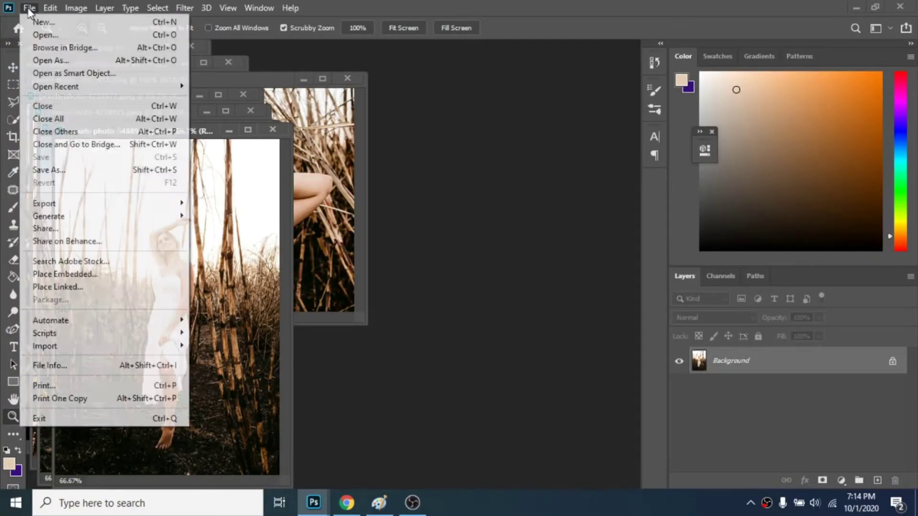
- Create a new 1500 × 3000 px document and float its Untitled-1 window beside the photos
{"action": "left_click", "coordinate": [40, 22]}
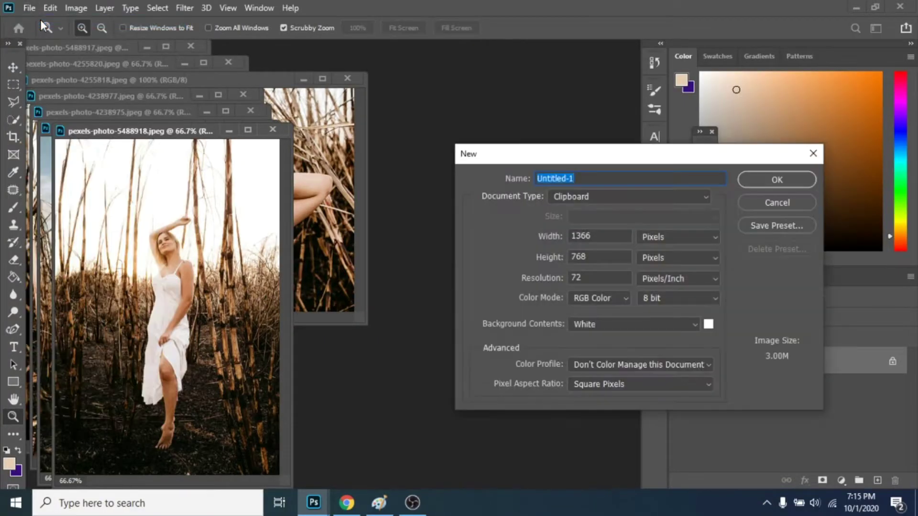
{"action": "double_click", "coordinate": [609, 236]}
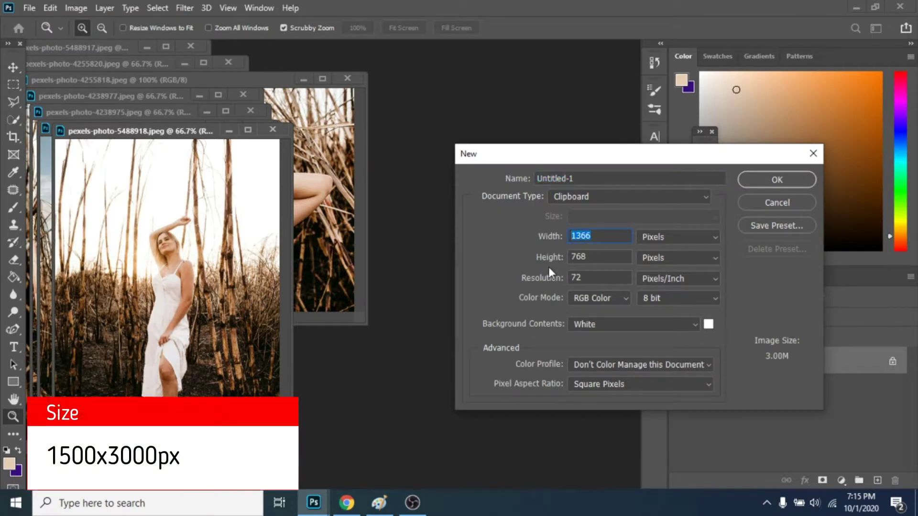
{"action": "type", "text": "1500"}
{"action": "key", "text": "Tab"}
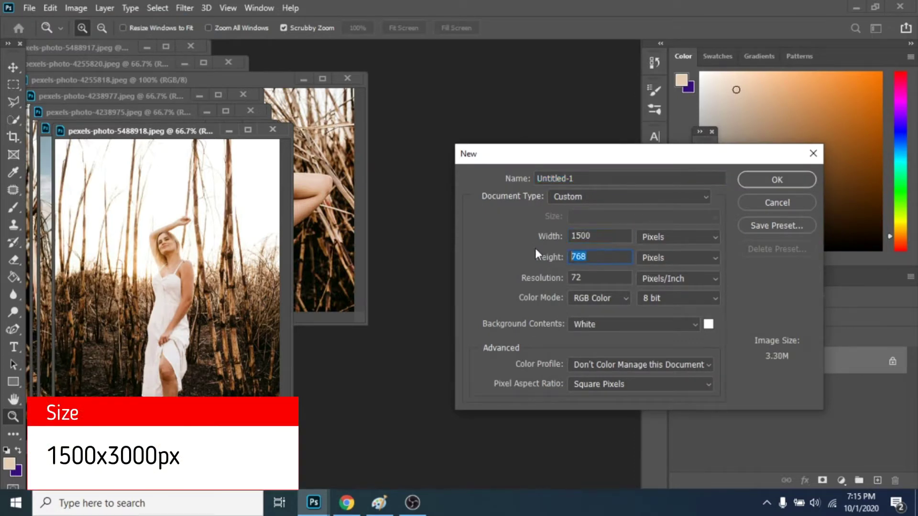
{"action": "type", "text": "3000"}
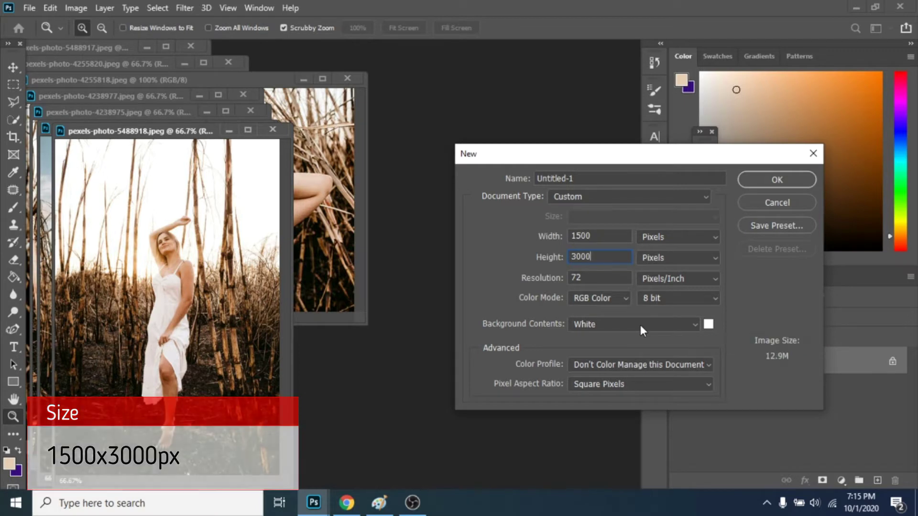
{"action": "key", "text": "Return"}
{"action": "mouse_move", "coordinate": [136, 125]}
{"action": "left_mouse_down"}
{"action": "mouse_move", "coordinate": [491, 113]}
{"action": "mouse_move", "coordinate": [486, 99]}
{"action": "left_mouse_up"}
- Fill the blank canvas with beige using the Paint Bucket
{"action": "left_click", "coordinate": [14, 277]}
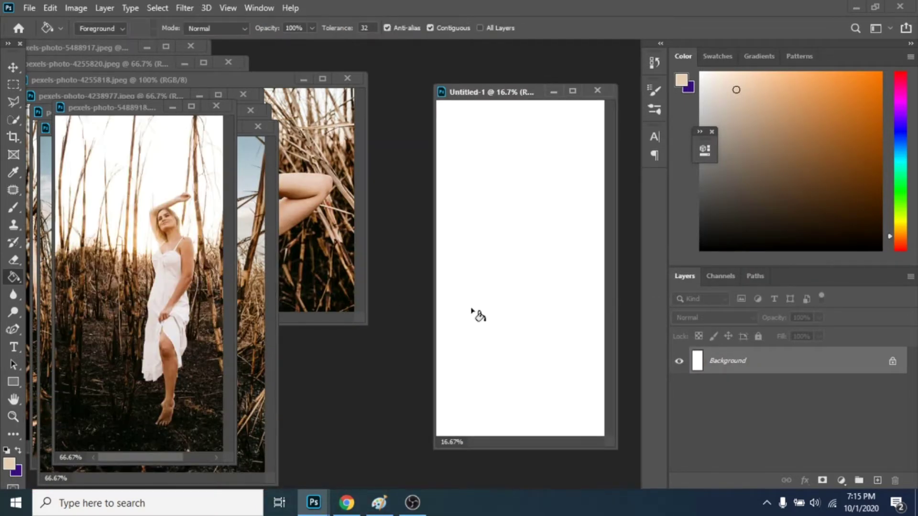
{"action": "left_click", "coordinate": [478, 325]}
{"action": "key", "text": "v"}
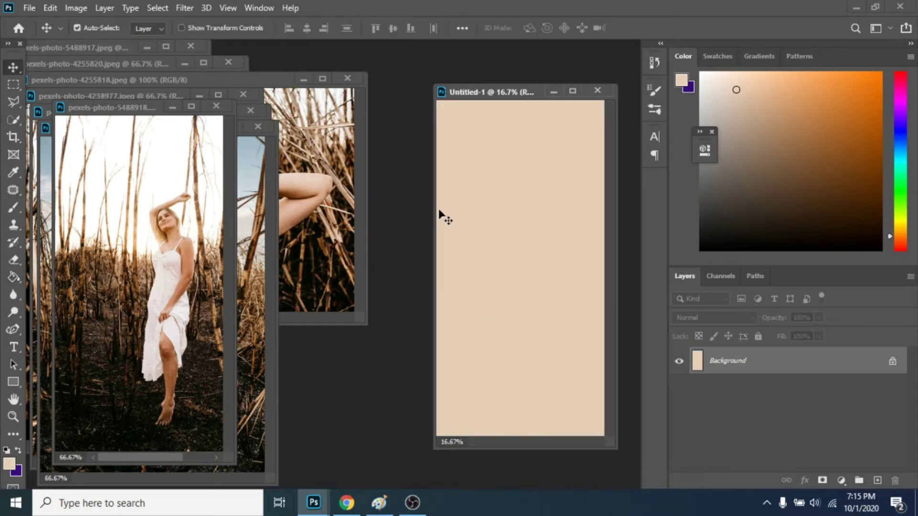
- Add a guide layout of 3 columns and 6 rows to the canvas
{"action": "left_click", "coordinate": [226, 8]}
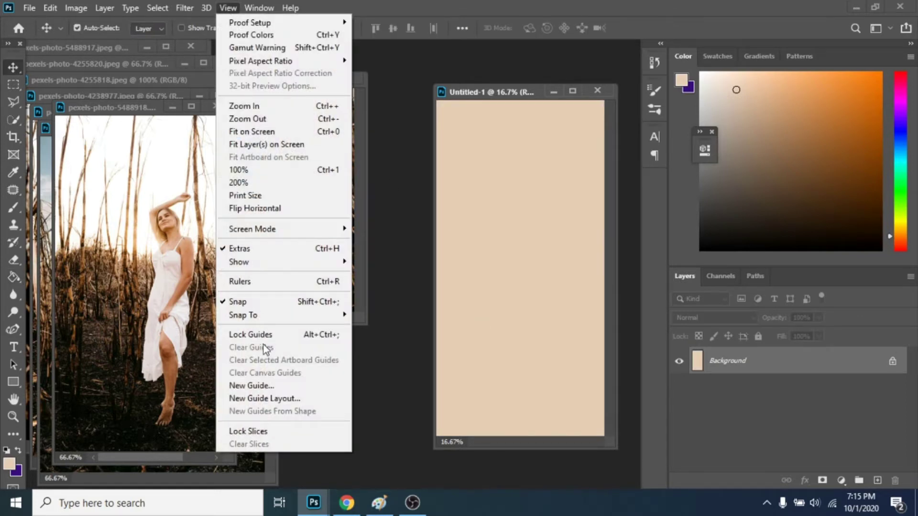
{"action": "left_click", "coordinate": [277, 397]}
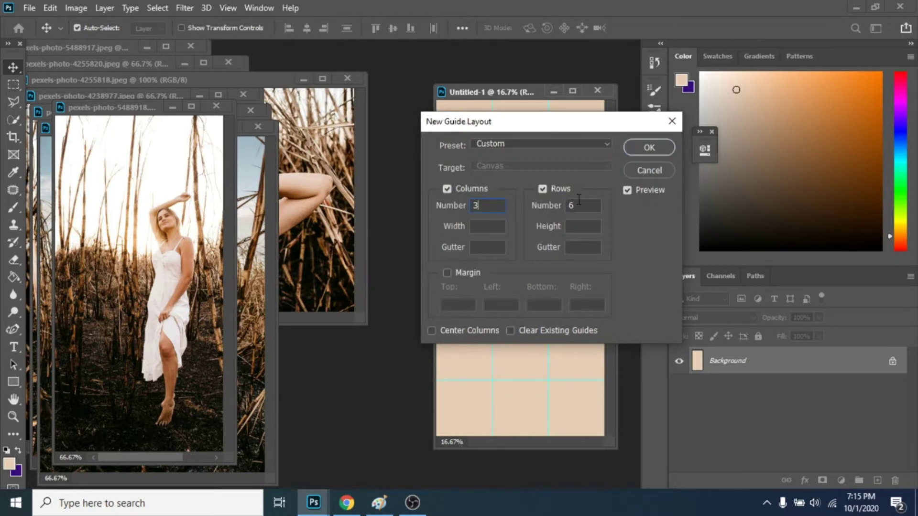
{"action": "left_click", "coordinate": [645, 149]}
{"action": "left_click", "coordinate": [225, 8]}
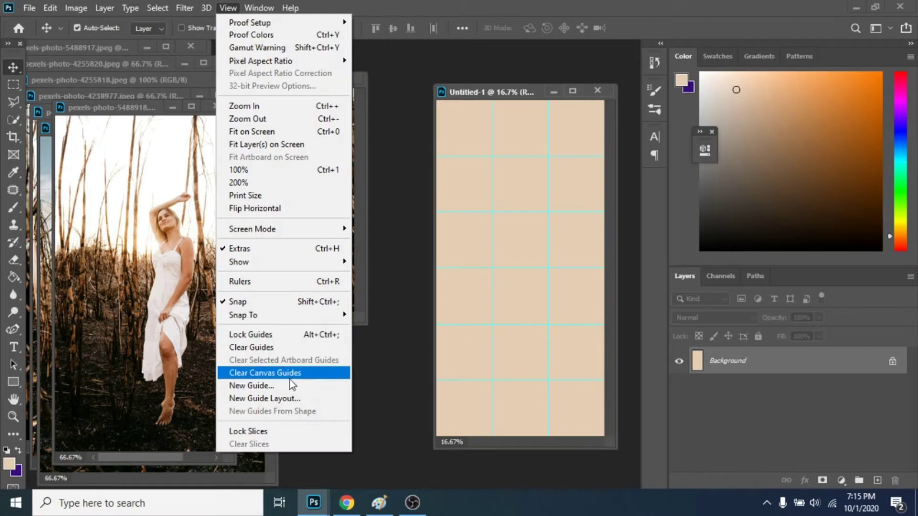
{"action": "left_click", "coordinate": [287, 334]}
{"action": "mouse_move", "coordinate": [313, 502]}
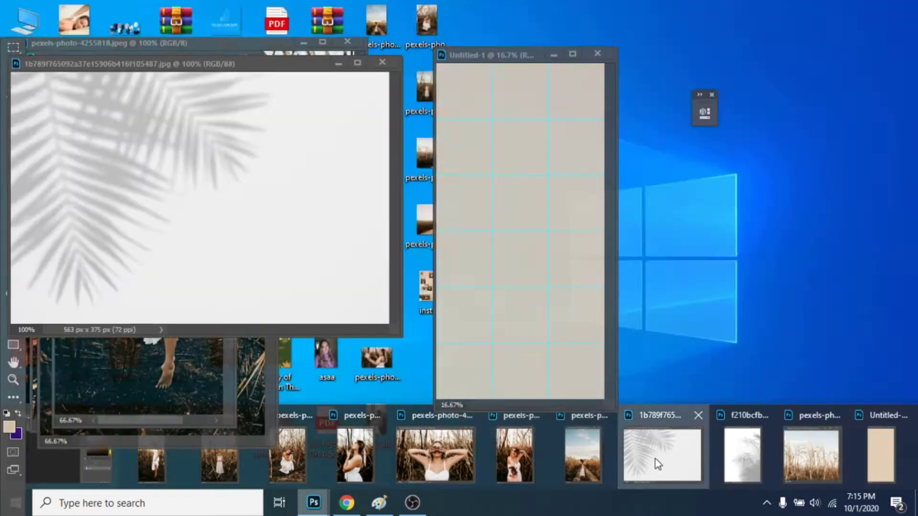
- Copy the palm-shadow image into the canvas and enlarge it across the top rows
{"action": "left_click", "coordinate": [655, 458]}
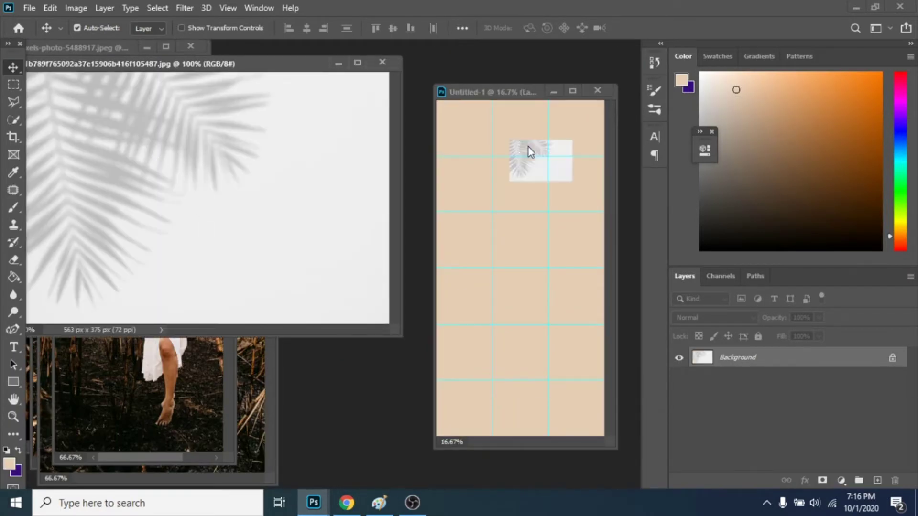
{"action": "left_click_drag", "start_coordinate": [528, 151], "coordinate": [444, 121]}
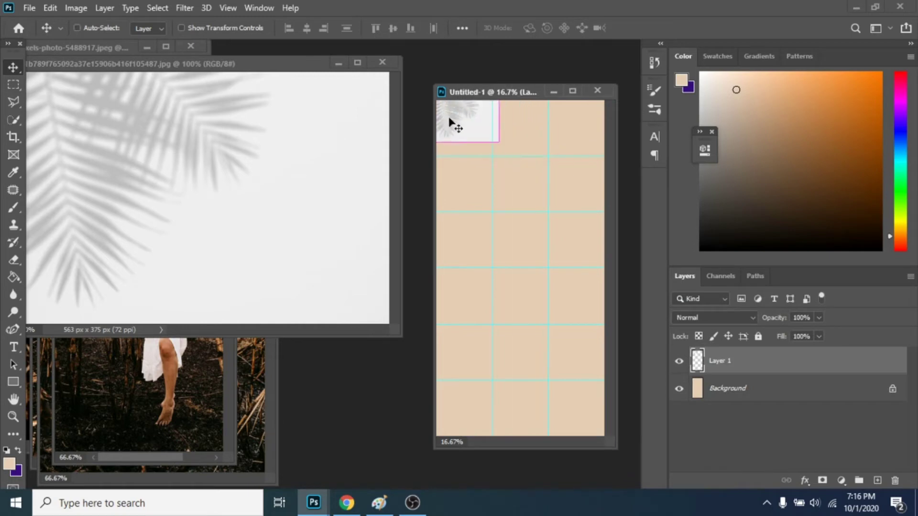
{"action": "key", "text": "ctrl+t"}
{"action": "left_click_drag", "start_coordinate": [498, 141], "coordinate": [578, 213]}
{"action": "key", "text": "Return"}
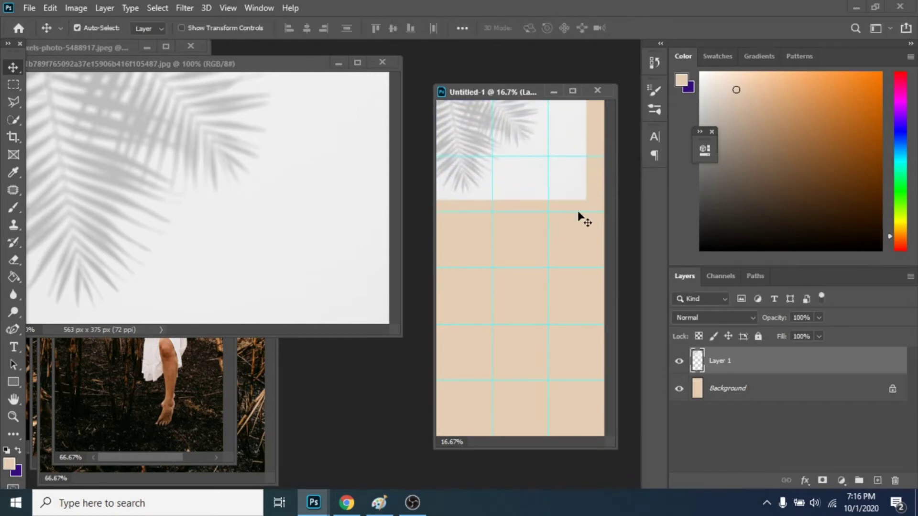
- Set the palm-shadow layer's blend mode to Color Burn
{"action": "left_click", "coordinate": [717, 318]}
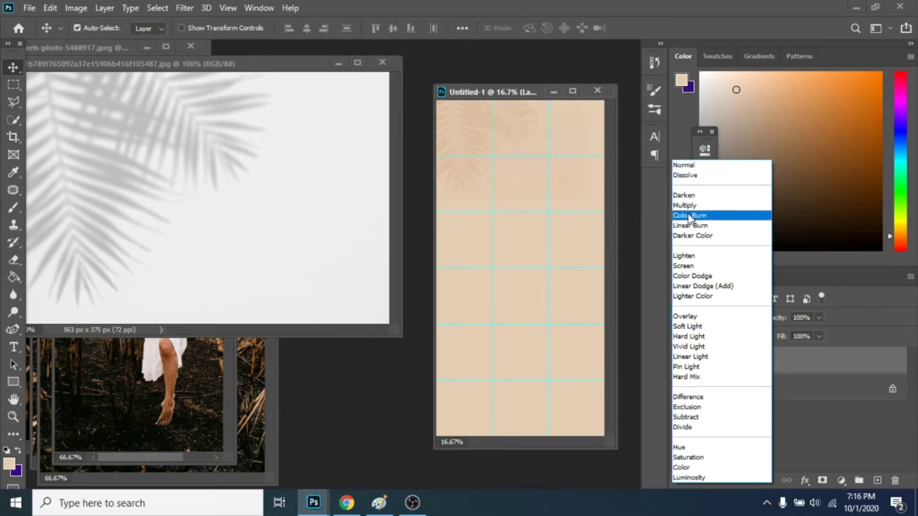
{"action": "left_click", "coordinate": [687, 213]}
{"action": "left_click", "coordinate": [13, 260]}
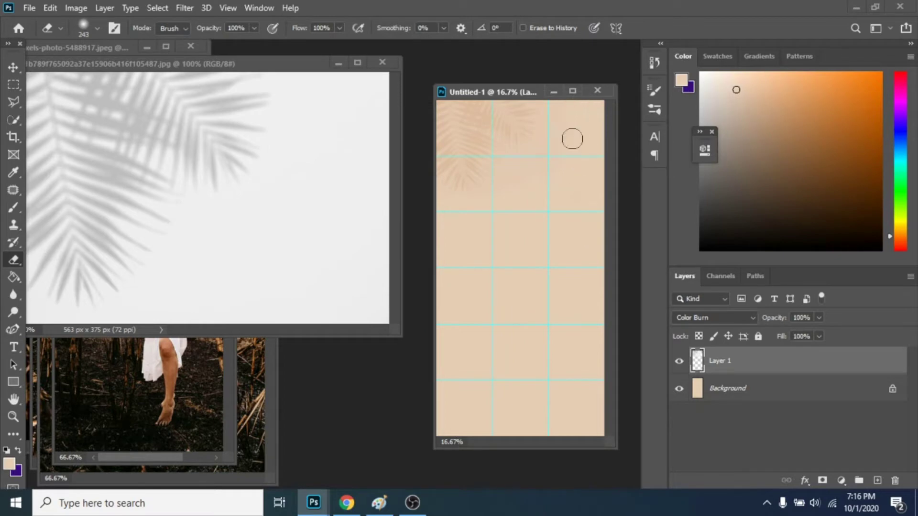
- Place an enlarged second palm-shadow image at the bottom-right with Color Burn blending
{"action": "mouse_move", "coordinate": [313, 503]}
{"action": "left_click", "coordinate": [781, 452]}
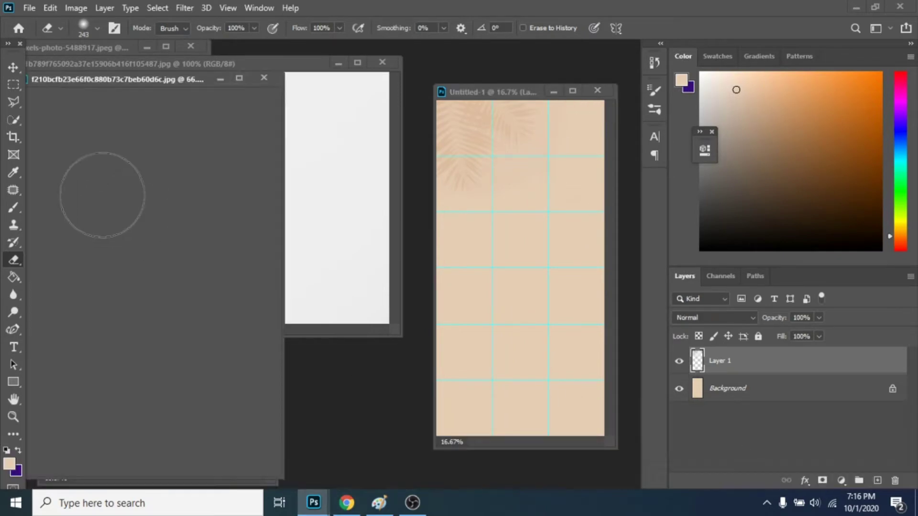
{"action": "left_click", "coordinate": [14, 68]}
{"action": "mouse_move", "coordinate": [122, 145]}
{"action": "left_mouse_down"}
{"action": "mouse_move", "coordinate": [562, 356]}
{"action": "mouse_move", "coordinate": [590, 410]}
{"action": "left_mouse_up"}
{"action": "key", "text": "ctrl+t"}
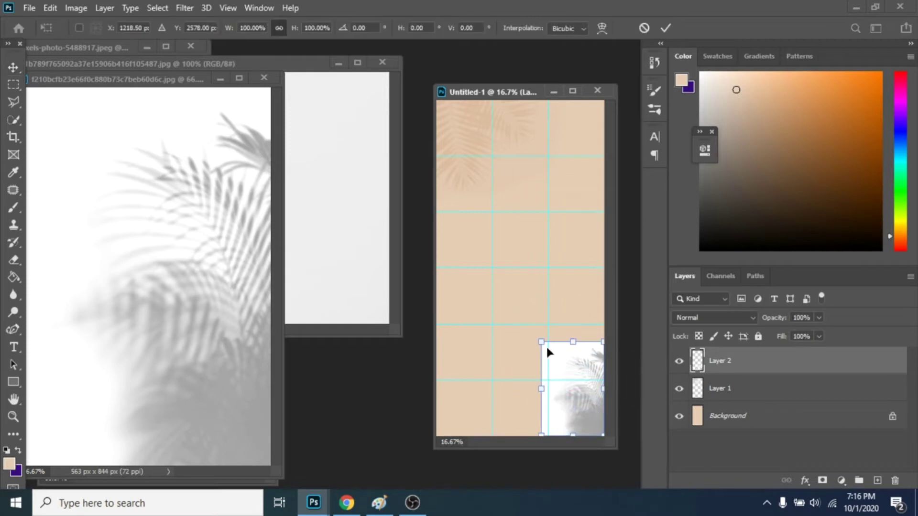
{"action": "left_click_drag", "start_coordinate": [546, 345], "coordinate": [479, 242]}
{"action": "left_click_drag", "start_coordinate": [563, 294], "coordinate": [566, 322]}
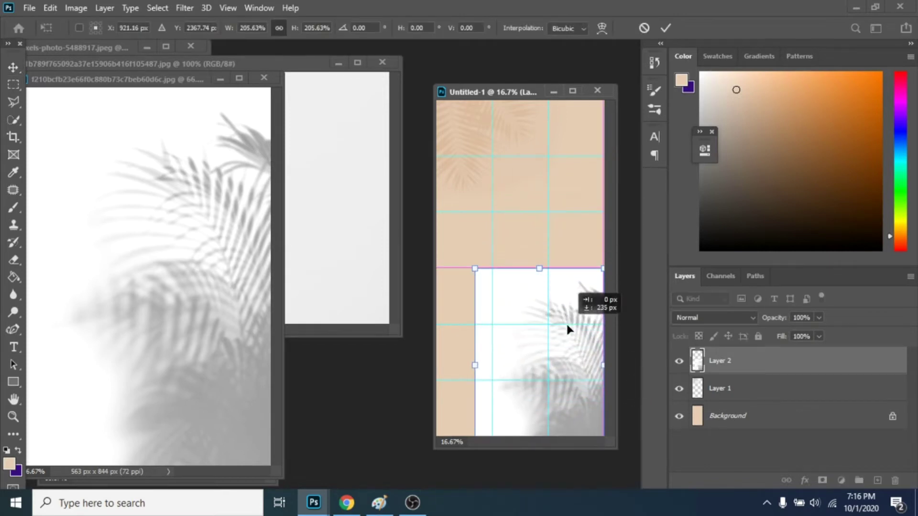
{"action": "left_click_drag", "start_coordinate": [474, 268], "coordinate": [453, 234]}
{"action": "mouse_move", "coordinate": [571, 336]}
{"action": "left_mouse_down"}
{"action": "mouse_move", "coordinate": [585, 342]}
{"action": "mouse_move", "coordinate": [571, 336]}
{"action": "left_mouse_up"}
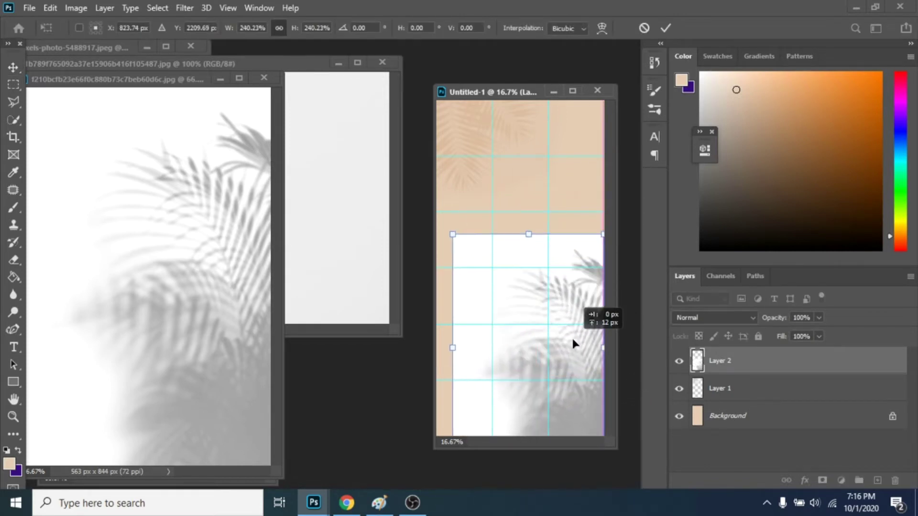
{"action": "key", "text": "Return"}
{"action": "left_click", "coordinate": [694, 317]}
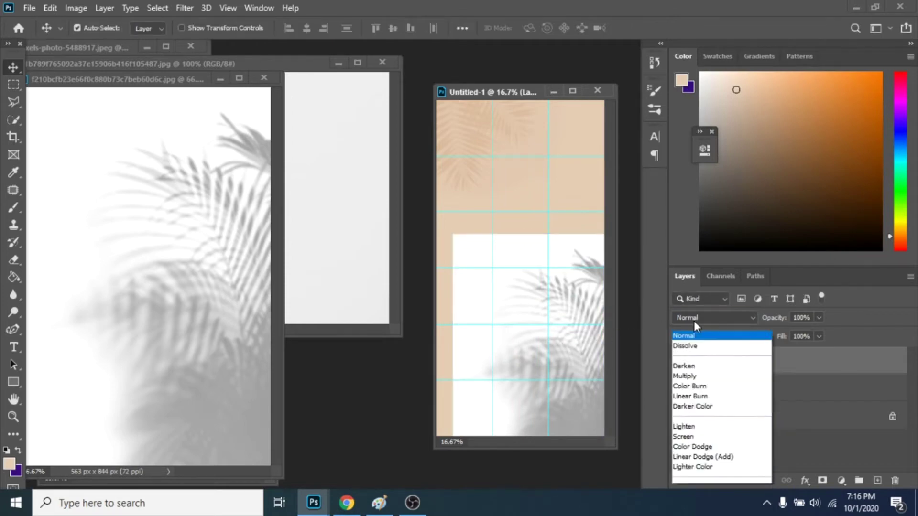
{"action": "left_click", "coordinate": [692, 217]}
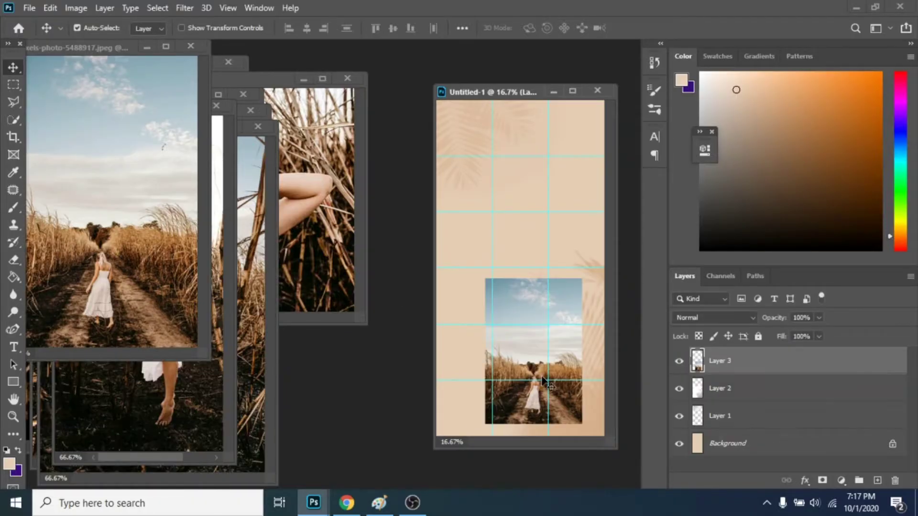
- Position the road photo lower centre and add a slightly shrunk standing-woman photo bottom-left
{"action": "left_click_drag", "start_coordinate": [511, 363], "coordinate": [513, 368]}
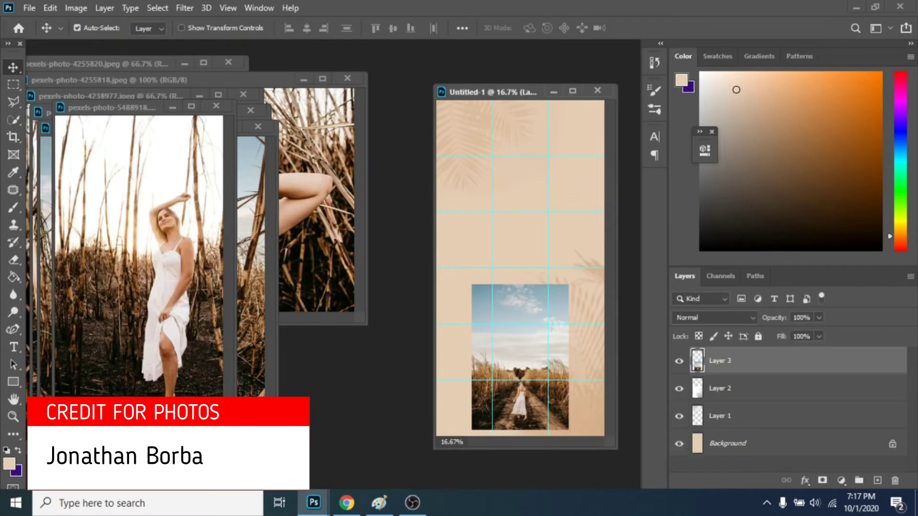
{"action": "left_click_drag", "start_coordinate": [170, 292], "coordinate": [466, 388]}
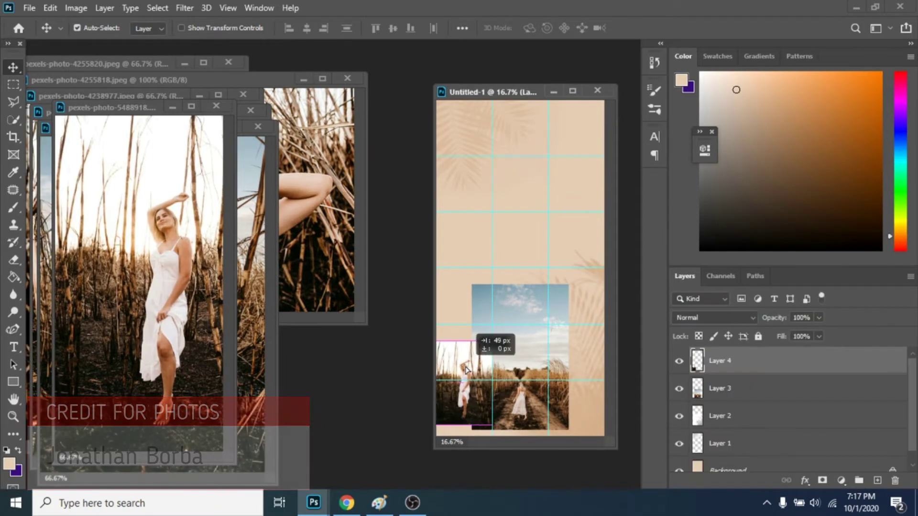
{"action": "key", "text": "ctrl+t"}
{"action": "left_click_drag", "start_coordinate": [484, 422], "coordinate": [457, 403]}
{"action": "key", "text": "Return"}
{"action": "left_click", "coordinate": [271, 287]}
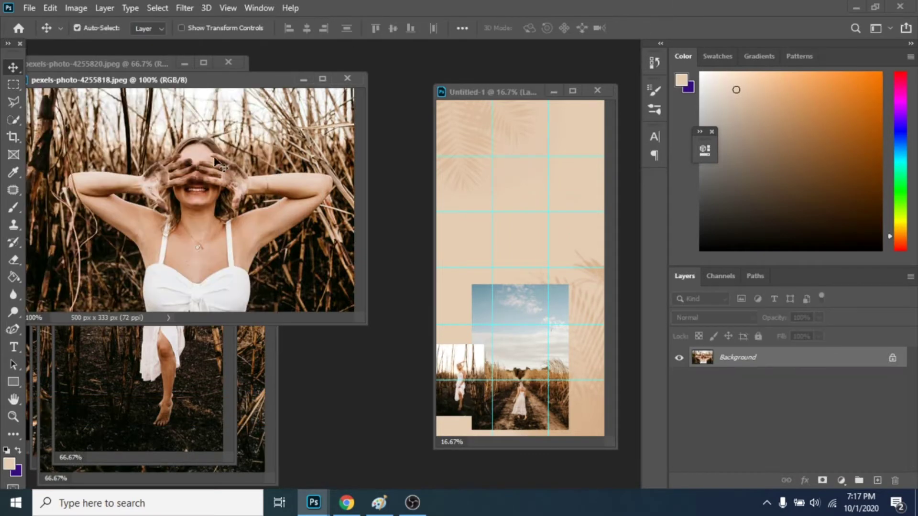
- Add the hands-over-eyes photo and another photo, closing used sources and lowering a layer
{"action": "mouse_move", "coordinate": [394, 260]}
{"action": "left_mouse_down"}
{"action": "mouse_move", "coordinate": [529, 305]}
{"action": "mouse_move", "coordinate": [505, 308]}
{"action": "left_mouse_up"}
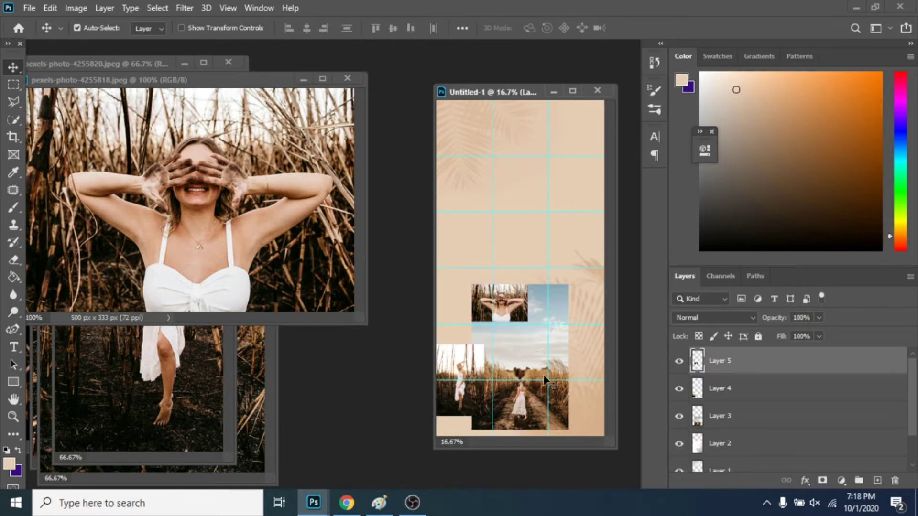
{"action": "key", "text": "ctrl+w"}
{"action": "mouse_move", "coordinate": [151, 287]}
{"action": "left_mouse_down"}
{"action": "mouse_move", "coordinate": [523, 298]}
{"action": "mouse_move", "coordinate": [543, 287]}
{"action": "mouse_move", "coordinate": [478, 222]}
{"action": "left_mouse_up"}
{"action": "key", "text": "ctrl+w"}
{"action": "key", "text": "ctrl+Tab"}
{"action": "mouse_move", "coordinate": [144, 201]}
{"action": "left_mouse_down"}
{"action": "mouse_move", "coordinate": [524, 249]}
{"action": "mouse_move", "coordinate": [527, 243]}
{"action": "left_mouse_up"}
{"action": "left_click_drag", "start_coordinate": [694, 434], "coordinate": [715, 456]}
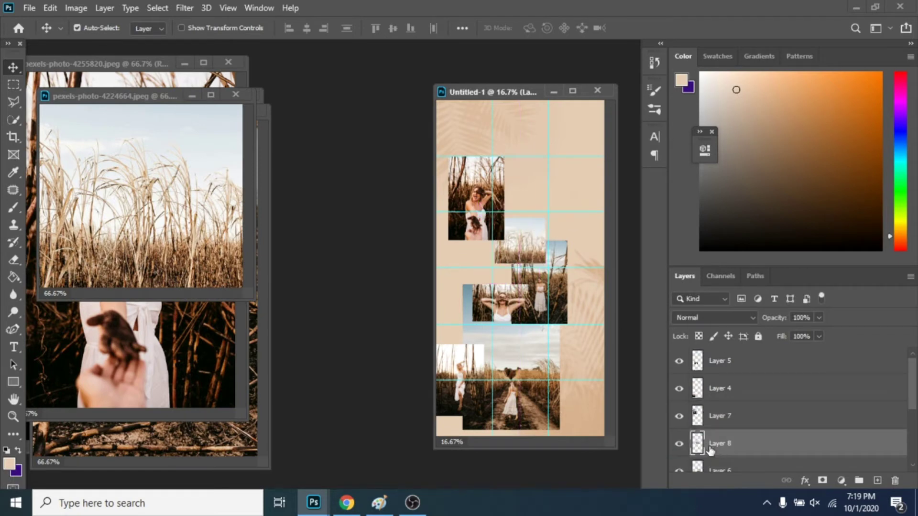
{"action": "scroll", "coordinate": [710, 450], "scroll_direction": "down", "scroll_amount": 2}
- Shift the middle portrait right and place the crouching-woman photo at the top right
{"action": "left_click", "coordinate": [233, 111]}
{"action": "left_click", "coordinate": [235, 94]}
{"action": "left_click_drag", "start_coordinate": [508, 304], "coordinate": [526, 294]}
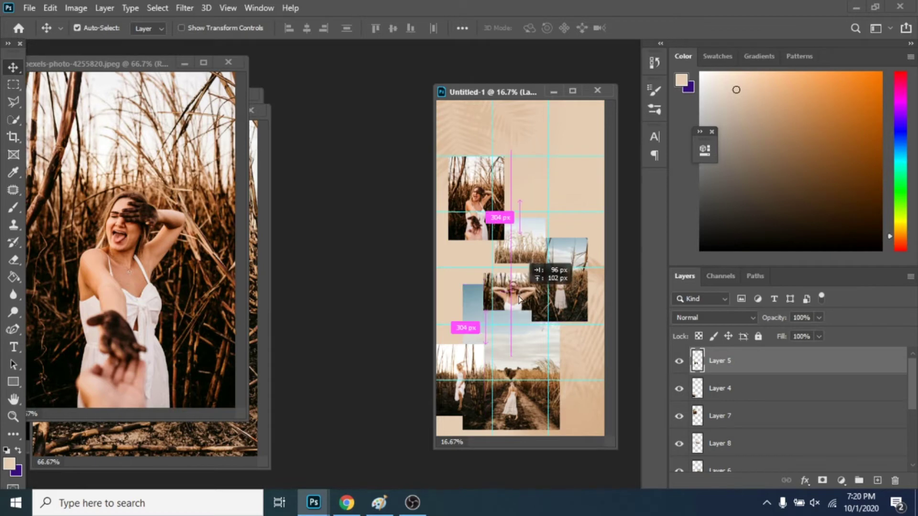
{"action": "mouse_move", "coordinate": [553, 164]}
{"action": "left_mouse_down"}
{"action": "mouse_move", "coordinate": [545, 155]}
{"action": "mouse_move", "coordinate": [595, 167]}
{"action": "left_mouse_up"}
- Add the standing portrait near the top centre, scaled down small
{"action": "left_click", "coordinate": [250, 110]}
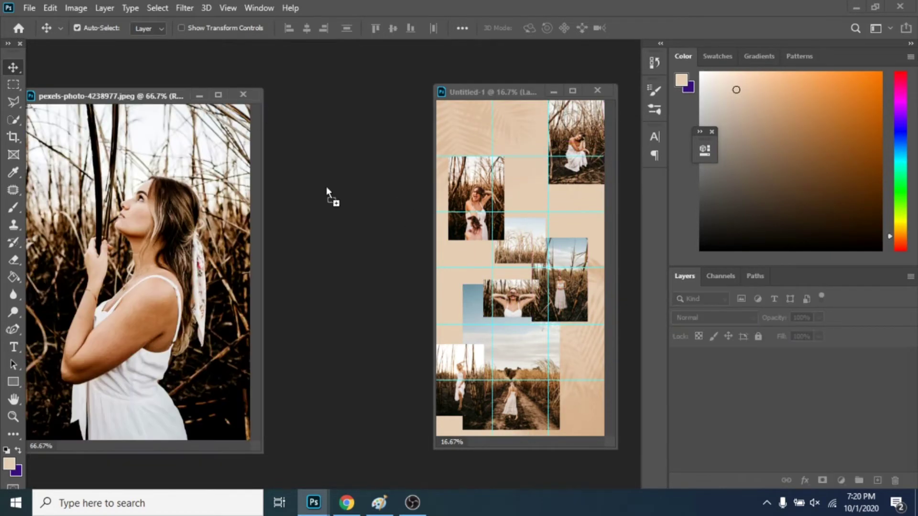
{"action": "left_click_drag", "start_coordinate": [143, 272], "coordinate": [494, 136]}
{"action": "key", "text": "ctrl+t"}
{"action": "mouse_move", "coordinate": [525, 174]}
{"action": "left_mouse_down"}
{"action": "mouse_move", "coordinate": [504, 138]}
{"action": "mouse_move", "coordinate": [536, 161]}
{"action": "left_mouse_up"}
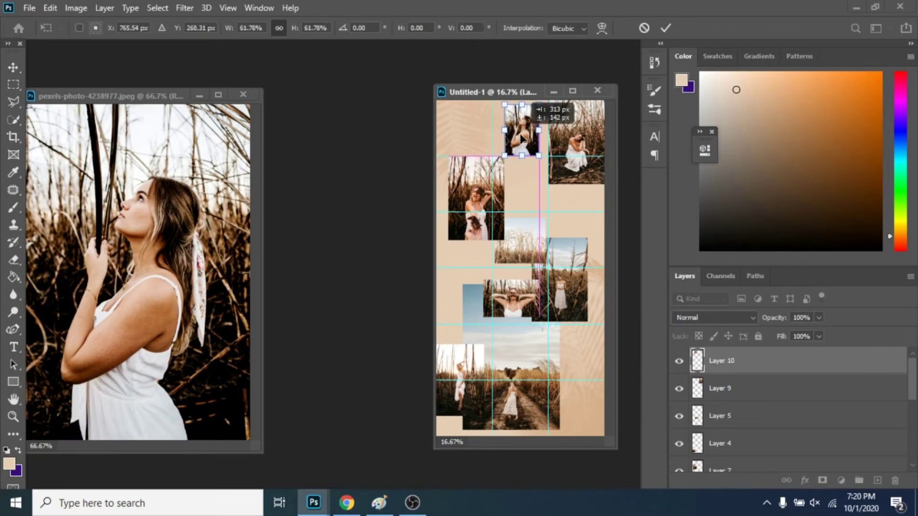
{"action": "key", "text": "Return"}
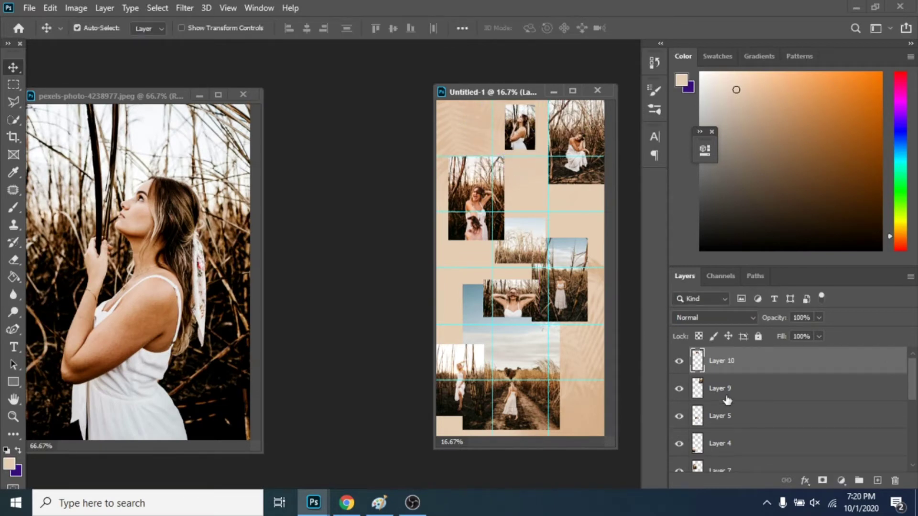
- Give Layer 10's portrait a 20 px brown inside stroke at 100% opacity
{"action": "right_click", "coordinate": [731, 362]}
{"action": "left_click", "coordinate": [576, 23]}
{"action": "left_click", "coordinate": [390, 252]}
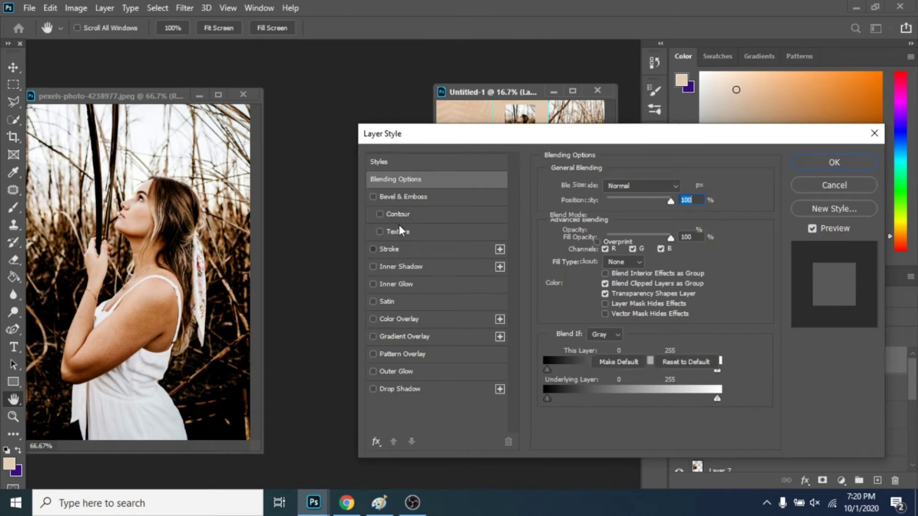
{"action": "left_click_drag", "start_coordinate": [456, 137], "coordinate": [452, 205]}
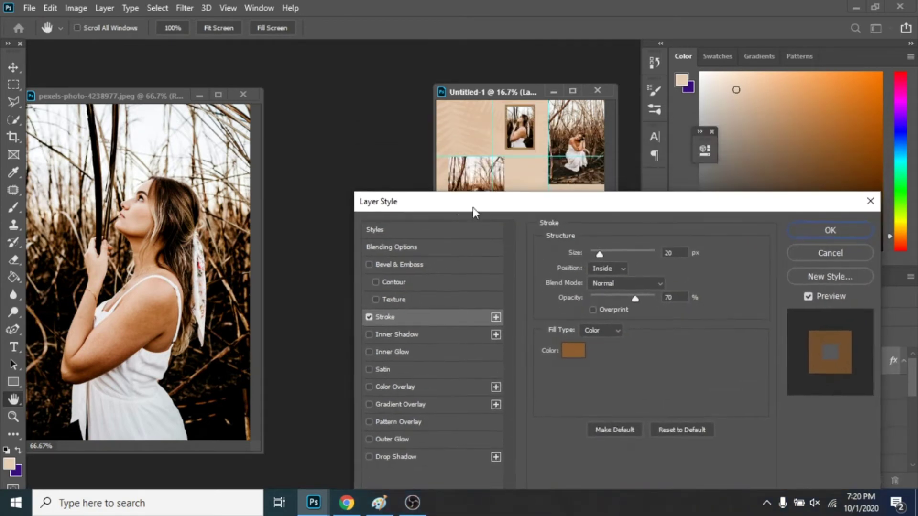
{"action": "left_click", "coordinate": [696, 300]}
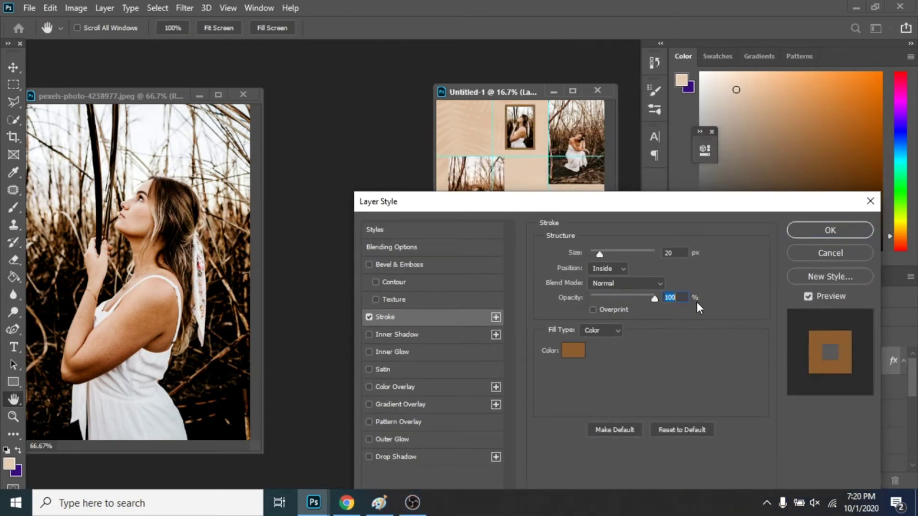
{"action": "left_click", "coordinate": [827, 231]}
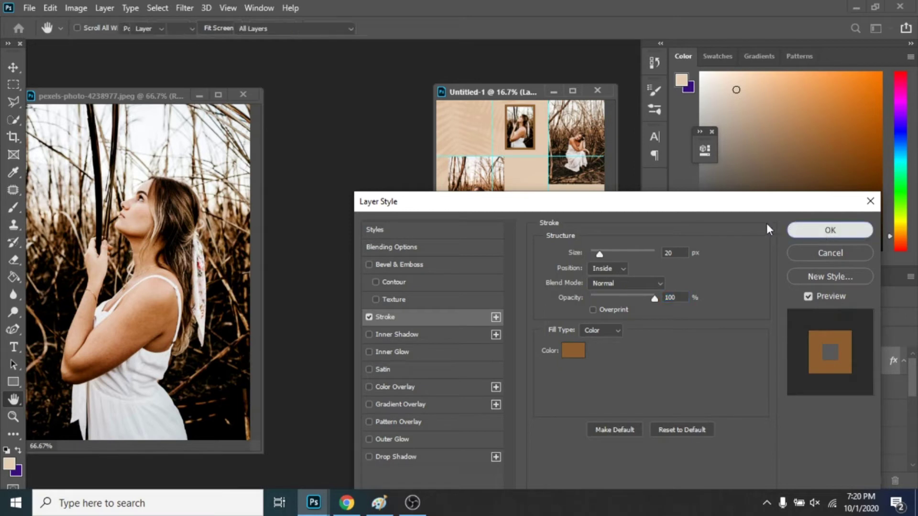
{"action": "right_click", "coordinate": [728, 371]}
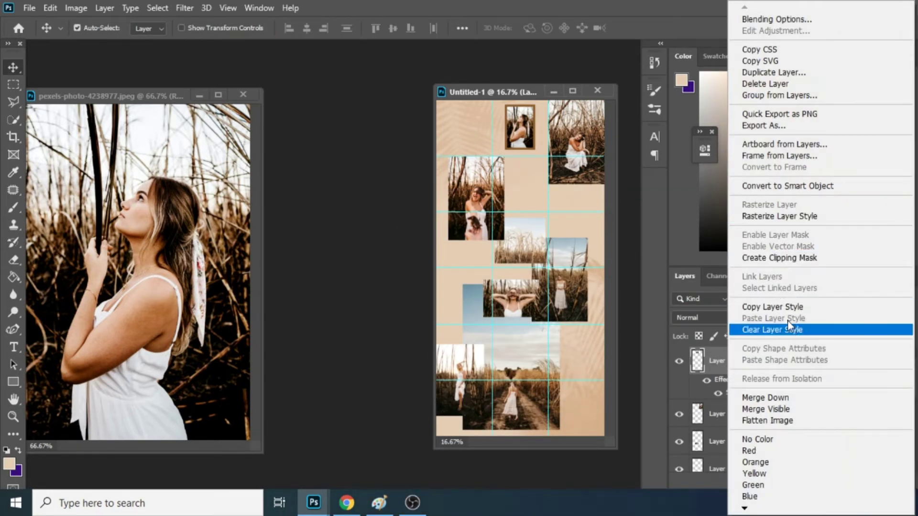
- Copy Layer 10's stroke style and paste it onto the top-right photo and one more
{"action": "left_click", "coordinate": [772, 307]}
{"action": "left_click", "coordinate": [716, 414]}
{"action": "right_click", "coordinate": [719, 413]}
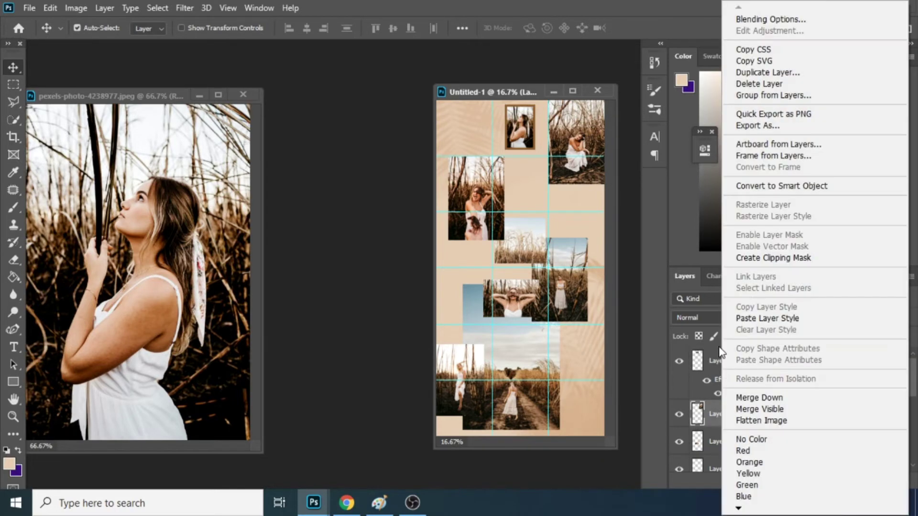
{"action": "left_click", "coordinate": [761, 319]}
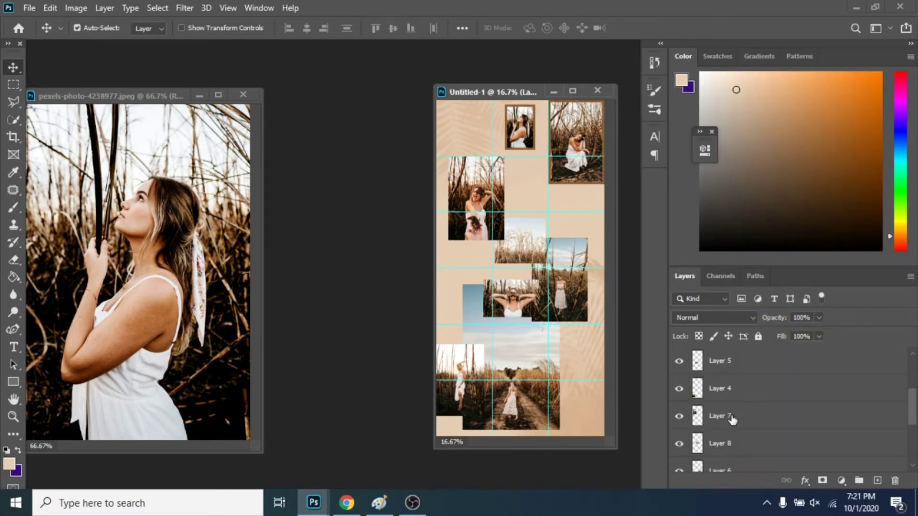
{"action": "right_click", "coordinate": [718, 391]}
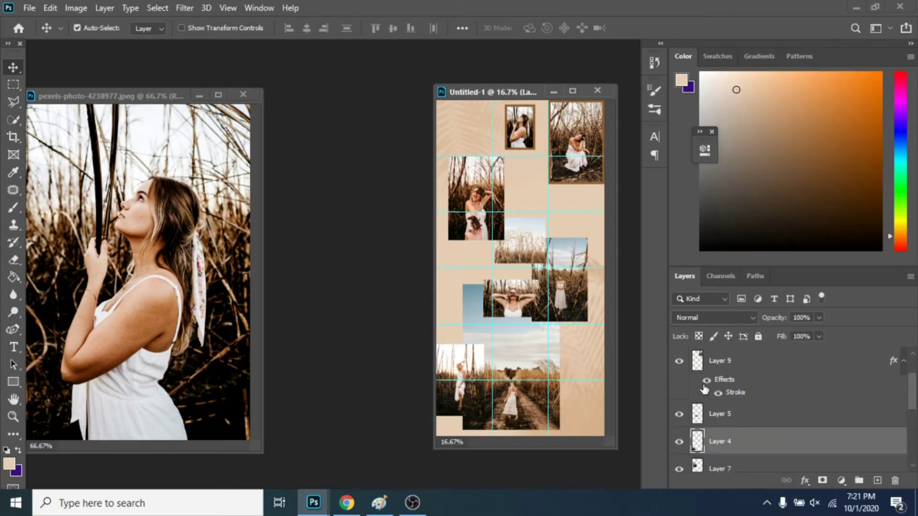
{"action": "left_click", "coordinate": [720, 416]}
- Paste the brown stroke style onto the remaining photo layers, including the blue-sky photo
{"action": "right_click", "coordinate": [721, 418]}
{"action": "left_click", "coordinate": [757, 318]}
{"action": "right_click", "coordinate": [724, 407]}
{"action": "left_click", "coordinate": [760, 318]}
{"action": "left_click", "coordinate": [719, 413]}
{"action": "right_click", "coordinate": [719, 413]}
{"action": "left_click", "coordinate": [760, 318]}
{"action": "right_click", "coordinate": [720, 414]}
{"action": "left_click", "coordinate": [760, 318]}
{"action": "left_click", "coordinate": [720, 360]}
{"action": "right_click", "coordinate": [719, 360]}
{"action": "left_click", "coordinate": [765, 318]}
{"action": "right_click", "coordinate": [722, 412]}
{"action": "left_click", "coordinate": [760, 318]}
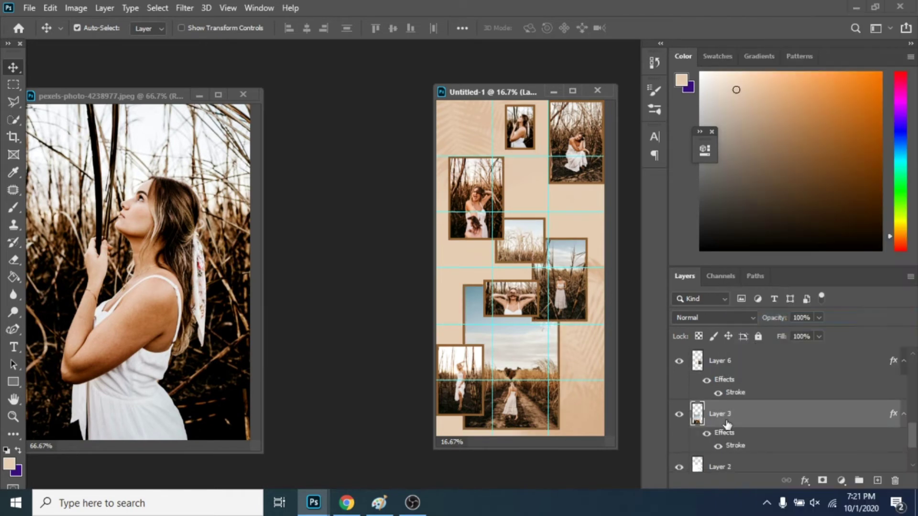
{"action": "scroll", "coordinate": [728, 429], "scroll_direction": "down", "scroll_amount": 1}
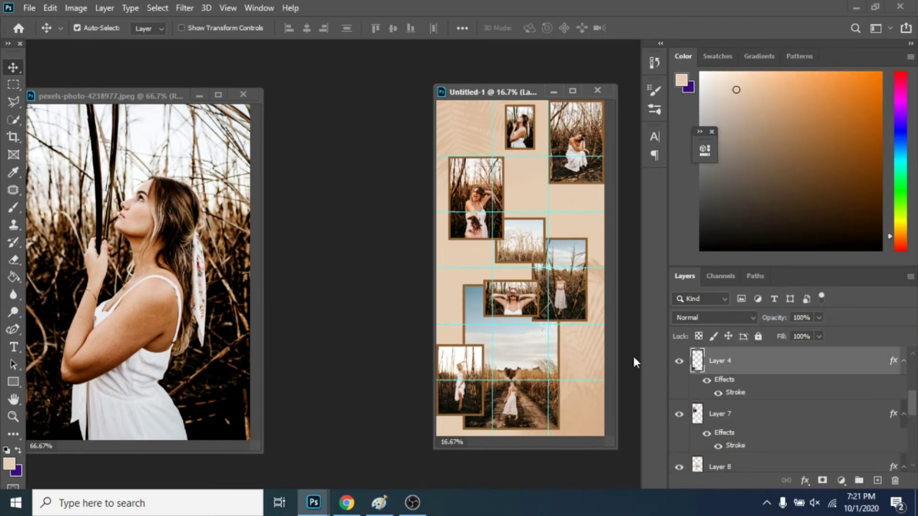
{"action": "right_click", "coordinate": [732, 359]}
- Lower Layer 4's stroke opacity to 53% in Blending Options
{"action": "left_click", "coordinate": [585, 18]}
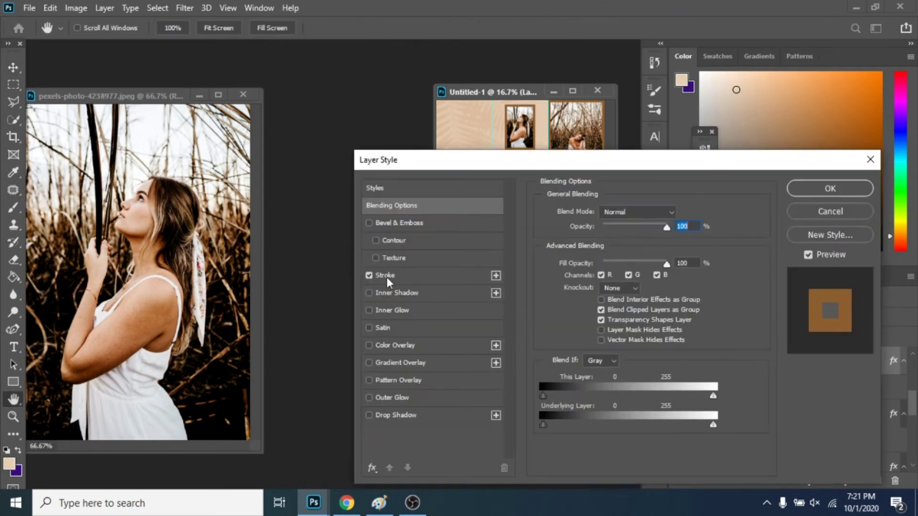
{"action": "left_click", "coordinate": [412, 276]}
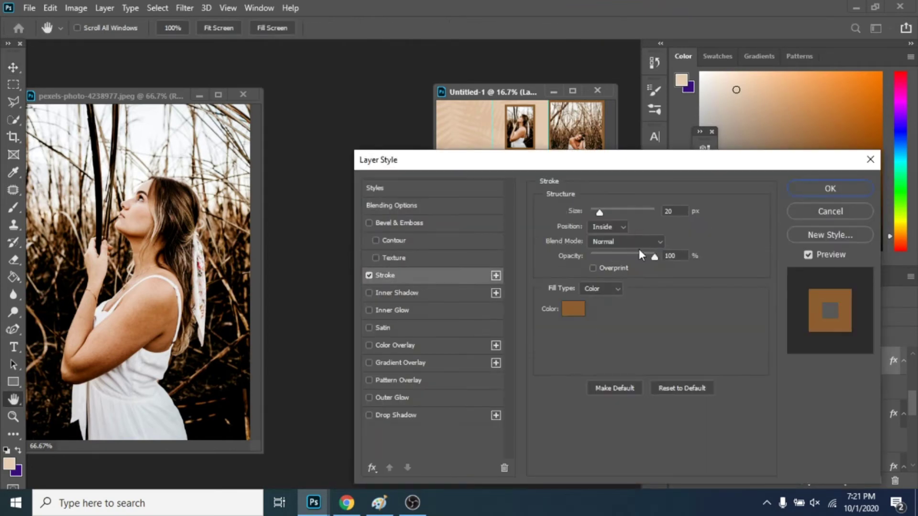
{"action": "left_click", "coordinate": [625, 255]}
{"action": "left_click_drag", "start_coordinate": [580, 161], "coordinate": [516, 376]}
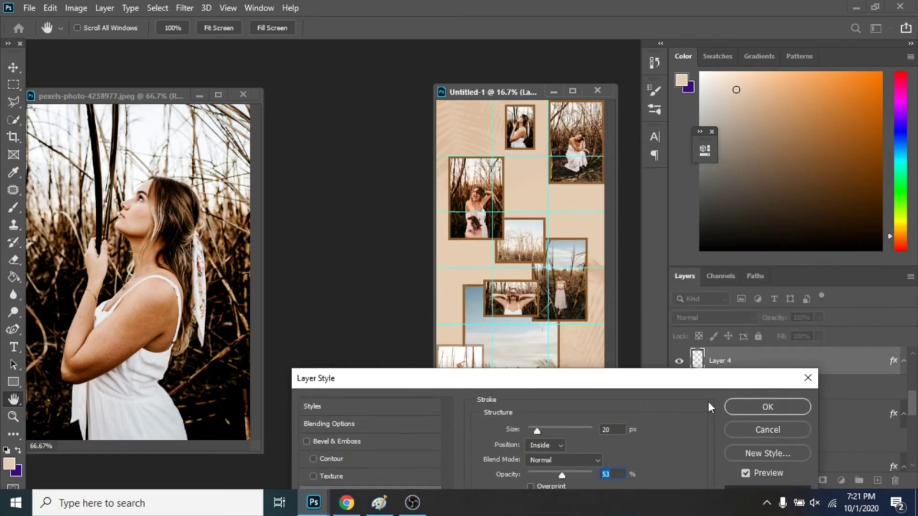
{"action": "left_click", "coordinate": [762, 408]}
{"action": "left_click", "coordinate": [577, 304]}
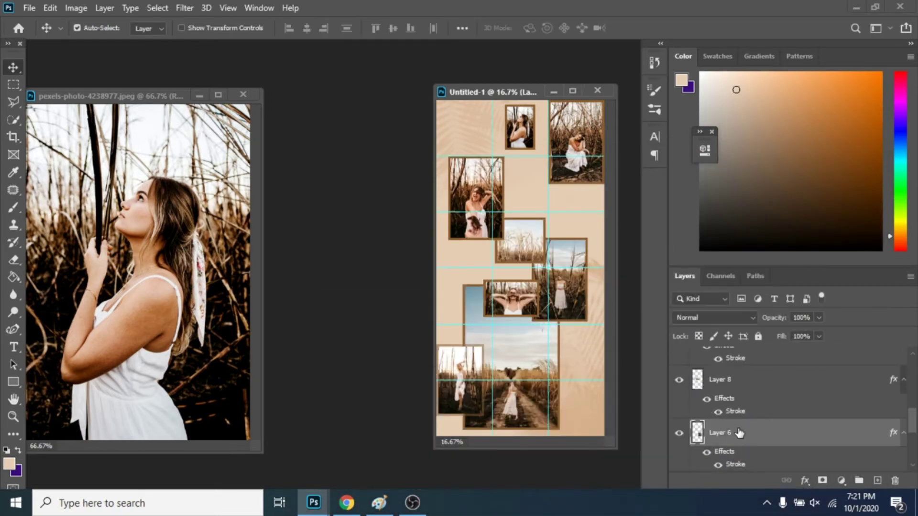
{"action": "double_click", "coordinate": [739, 432]}
{"action": "left_click", "coordinate": [323, 272]}
{"action": "left_click", "coordinate": [766, 187]}
{"action": "right_click", "coordinate": [559, 208]}
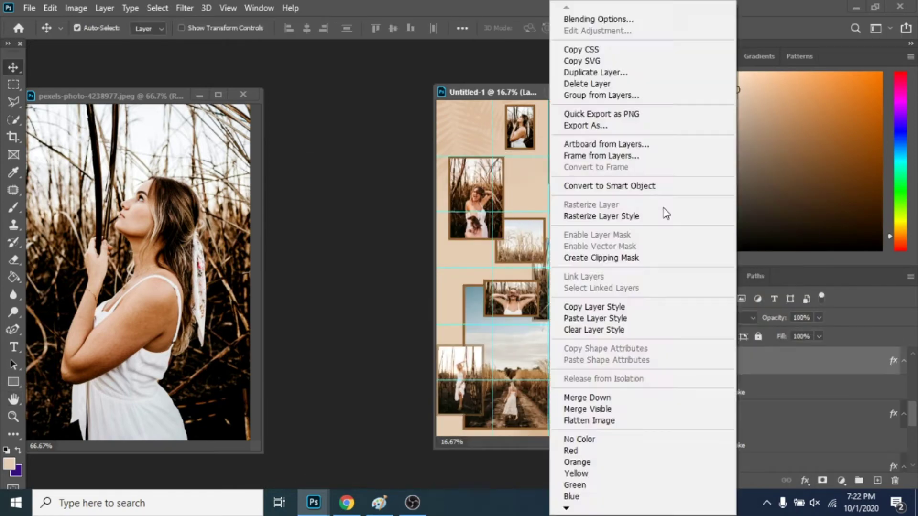
{"action": "left_click", "coordinate": [595, 20]}
{"action": "left_click", "coordinate": [323, 269]}
{"action": "left_click", "coordinate": [767, 187]}
{"action": "right_click", "coordinate": [591, 159]}
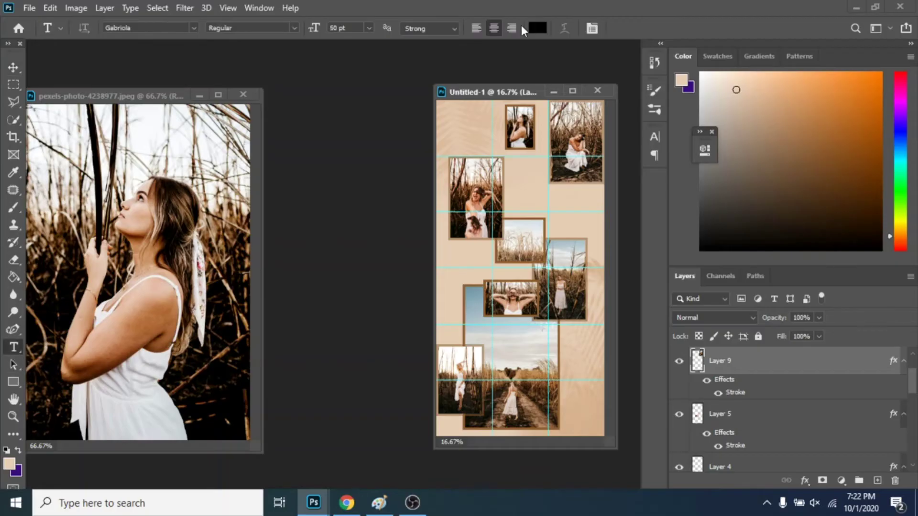
- Draw a black Lorem ipsum text box at the canvas bottom-right, sized 60 pt
{"action": "left_click", "coordinate": [537, 29]}
{"action": "left_click", "coordinate": [739, 249]}
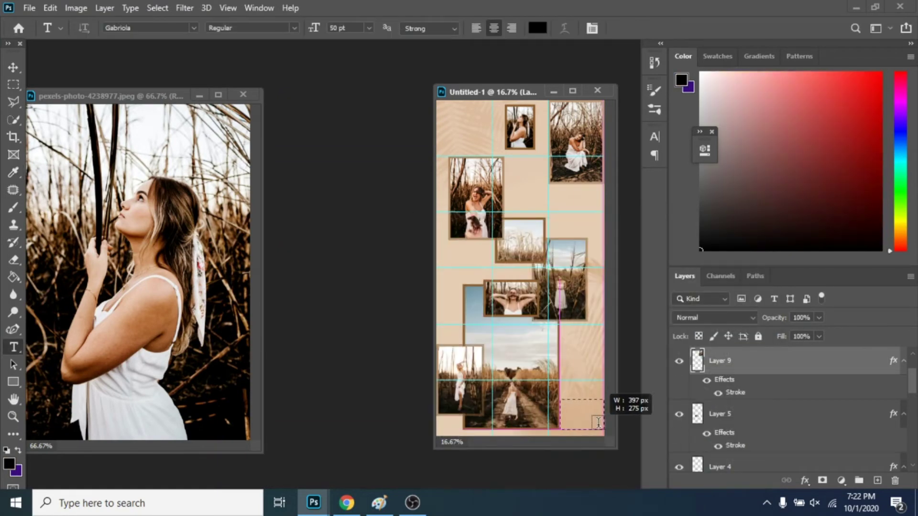
{"action": "left_click_drag", "start_coordinate": [559, 398], "coordinate": [598, 431]}
{"action": "key", "text": "v"}
{"action": "left_click", "coordinate": [259, 8]}
{"action": "left_click", "coordinate": [400, 204]}
{"action": "left_click", "coordinate": [557, 173]}
{"action": "left_click", "coordinate": [540, 333]}
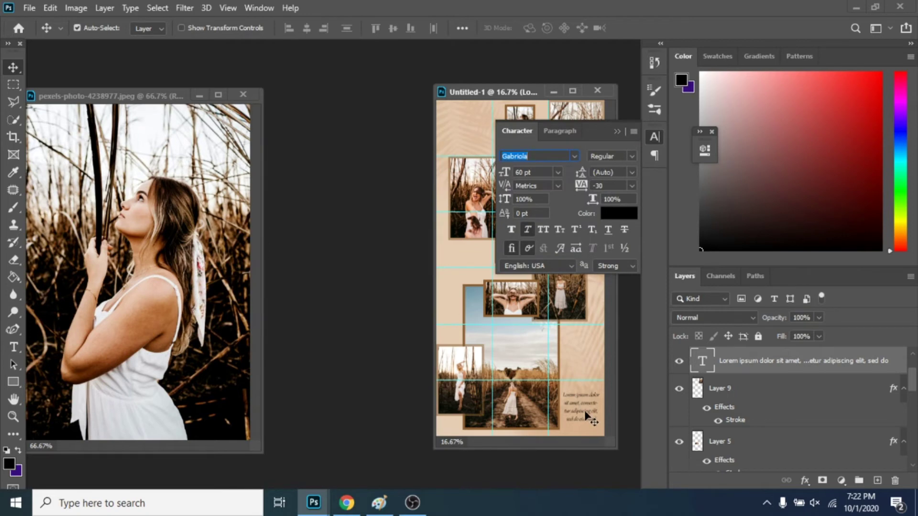
- Zoom into the lower collage and add a white 72 pt text box over the lower photo
{"action": "key", "text": "z"}
{"action": "left_click", "coordinate": [523, 286]}
{"action": "left_click_drag", "start_coordinate": [502, 92], "coordinate": [241, 56]}
{"action": "left_click_drag", "start_coordinate": [355, 413], "coordinate": [540, 479]}
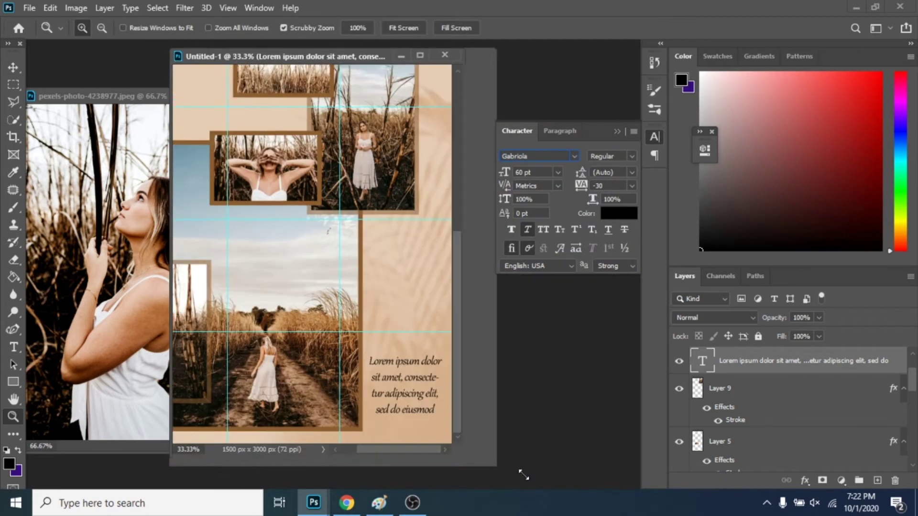
{"action": "left_click", "coordinate": [14, 348]}
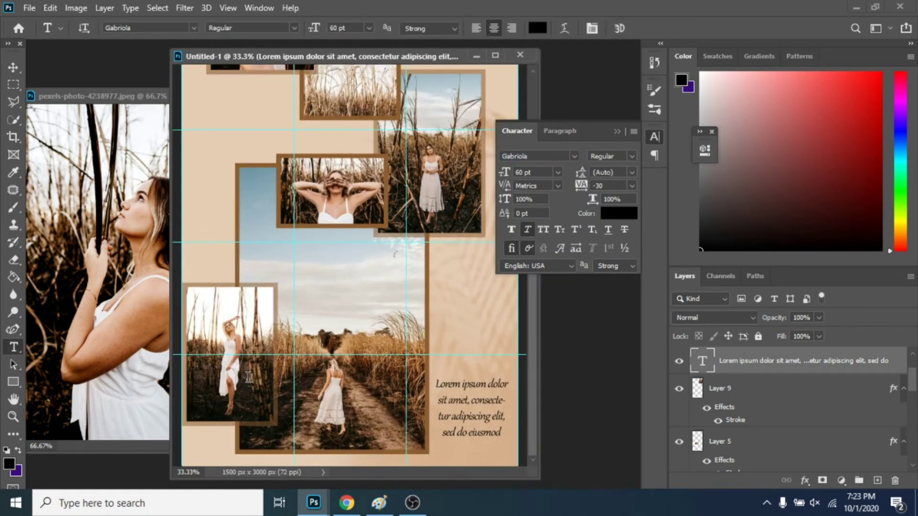
{"action": "left_click_drag", "start_coordinate": [291, 445], "coordinate": [293, 446]}
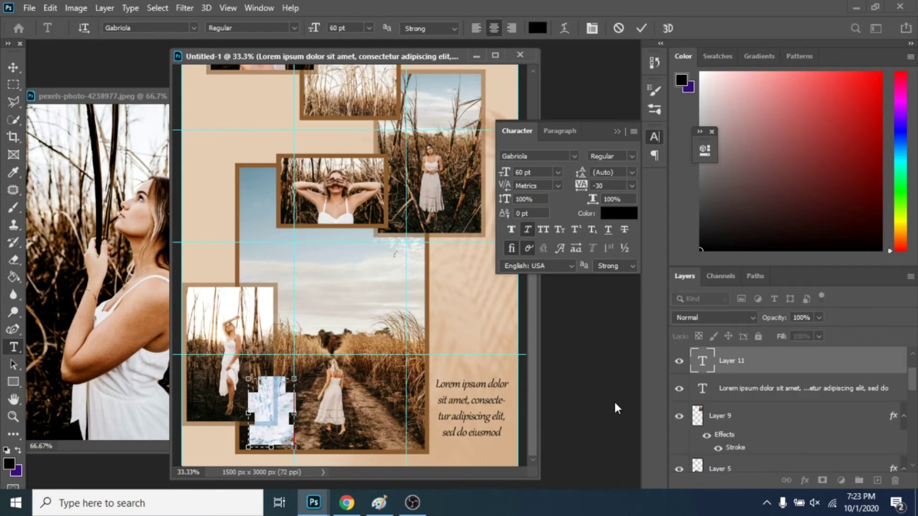
{"action": "left_click", "coordinate": [618, 214]}
{"action": "left_click", "coordinate": [430, 246]}
{"action": "left_click", "coordinate": [739, 250]}
{"action": "left_click", "coordinate": [557, 172]}
{"action": "left_click", "coordinate": [527, 348]}
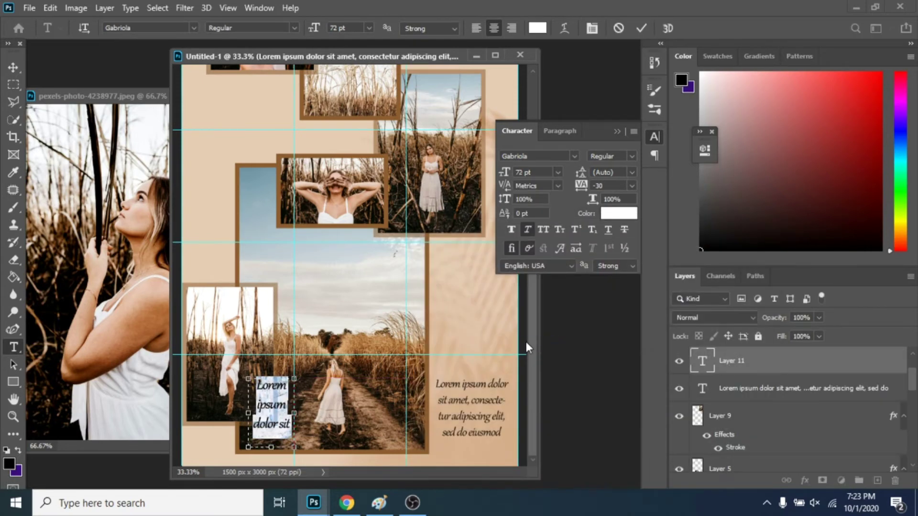
{"action": "key", "text": "ctrl+Return"}
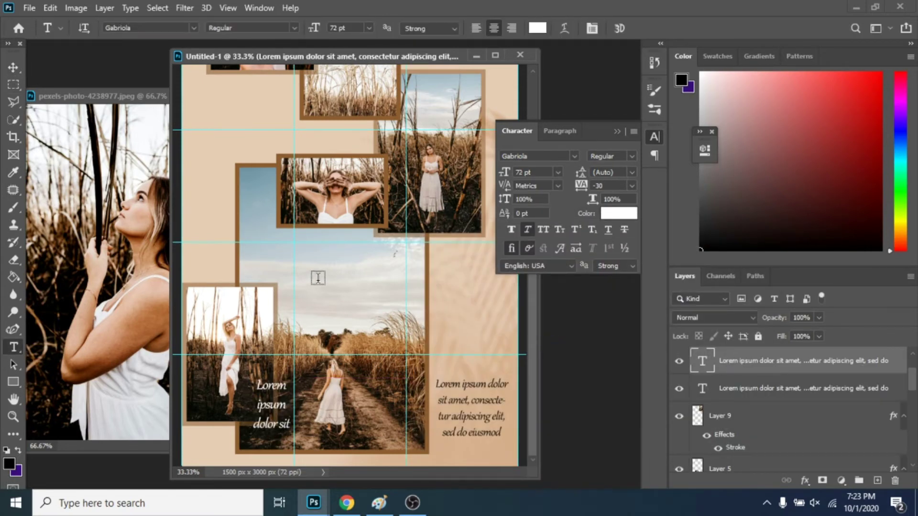
- Add a black text box over the sky
{"action": "left_click_drag", "start_coordinate": [401, 336], "coordinate": [392, 295]}
{"action": "left_click", "coordinate": [619, 214]}
{"action": "left_click", "coordinate": [430, 441]}
{"action": "left_click", "coordinate": [727, 250]}
{"action": "key", "text": "ctrl+Return"}
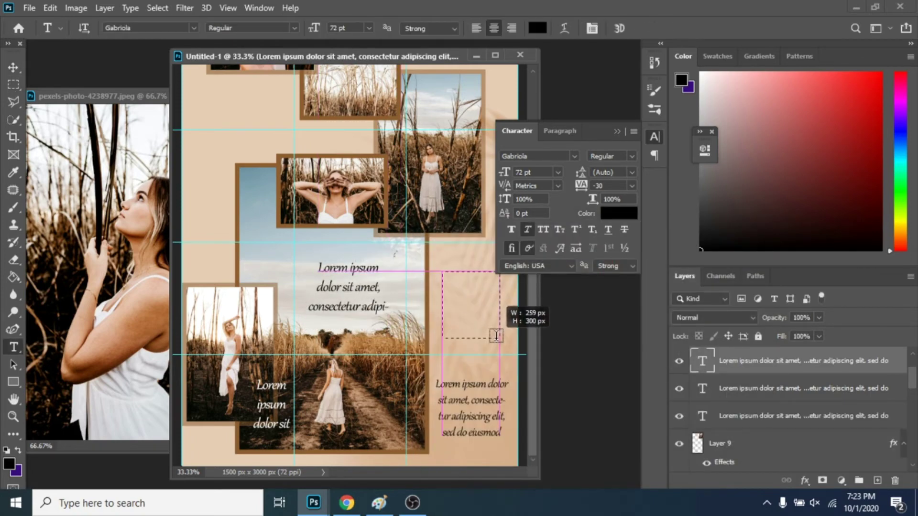
- Add a white 60 pt text box in the right beige area
{"action": "left_click_drag", "start_coordinate": [496, 335], "coordinate": [500, 337]}
{"action": "left_click", "coordinate": [618, 213]}
{"action": "left_click", "coordinate": [426, 258]}
{"action": "left_click", "coordinate": [724, 250]}
{"action": "left_click", "coordinate": [557, 173]}
{"action": "left_click", "coordinate": [537, 322]}
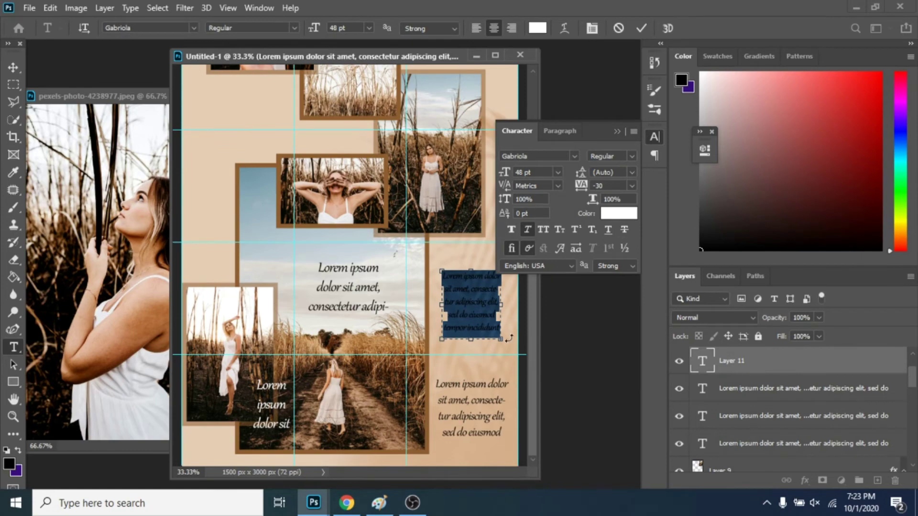
{"action": "left_click", "coordinate": [558, 173]}
{"action": "left_click", "coordinate": [537, 332]}
{"action": "key", "text": "ctrl+Return"}
{"action": "scroll", "coordinate": [196, 227], "scroll_direction": "up", "scroll_amount": 2}
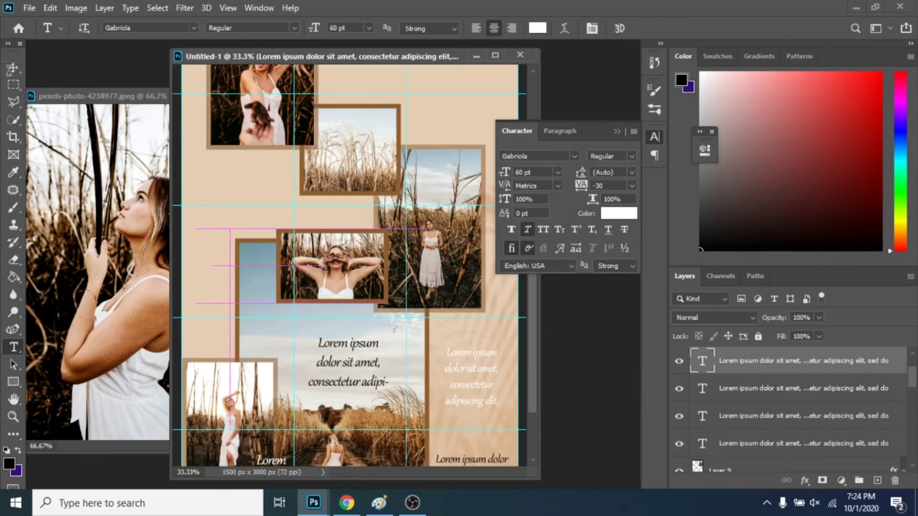
- Add a black text box in the left beige area
{"action": "left_click_drag", "start_coordinate": [193, 214], "coordinate": [234, 302]}
{"action": "left_click", "coordinate": [618, 214]}
{"action": "left_click", "coordinate": [422, 426]}
{"action": "left_click", "coordinate": [722, 248]}
{"action": "key", "text": "ctrl+Return"}
- Add a 72 pt text box inside the grass photo
{"action": "key", "text": "v"}
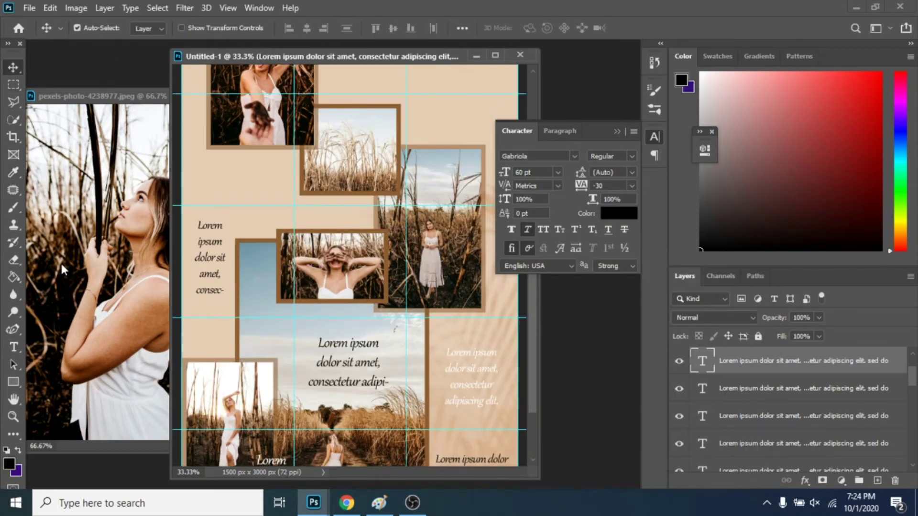
{"action": "key", "text": "t"}
{"action": "left_click_drag", "start_coordinate": [317, 111], "coordinate": [399, 178]}
{"action": "left_click", "coordinate": [13, 67]}
{"action": "left_click", "coordinate": [557, 172]}
{"action": "left_click", "coordinate": [537, 342]}
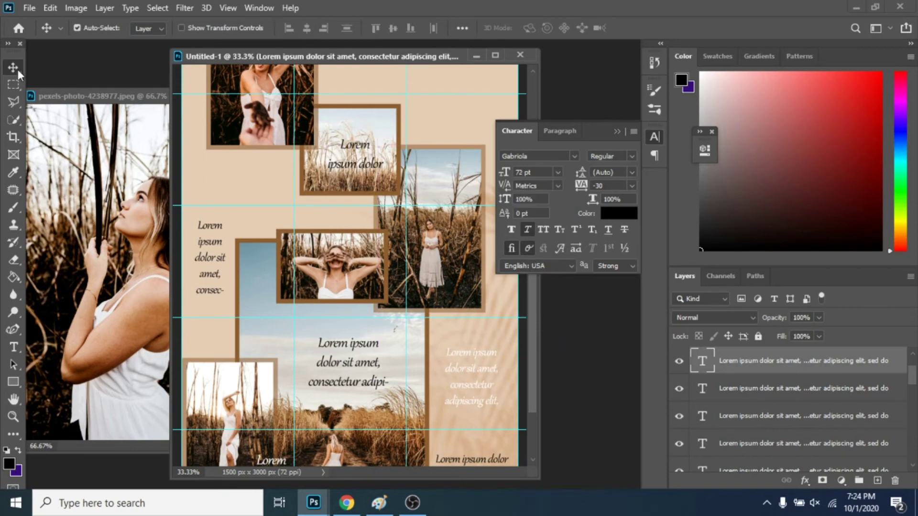
- Draw a one-line text box at the left and pick its colour
{"action": "left_click", "coordinate": [13, 347]}
{"action": "left_click_drag", "start_coordinate": [195, 163], "coordinate": [287, 192]}
{"action": "left_click", "coordinate": [13, 68]}
{"action": "left_click", "coordinate": [618, 214]}
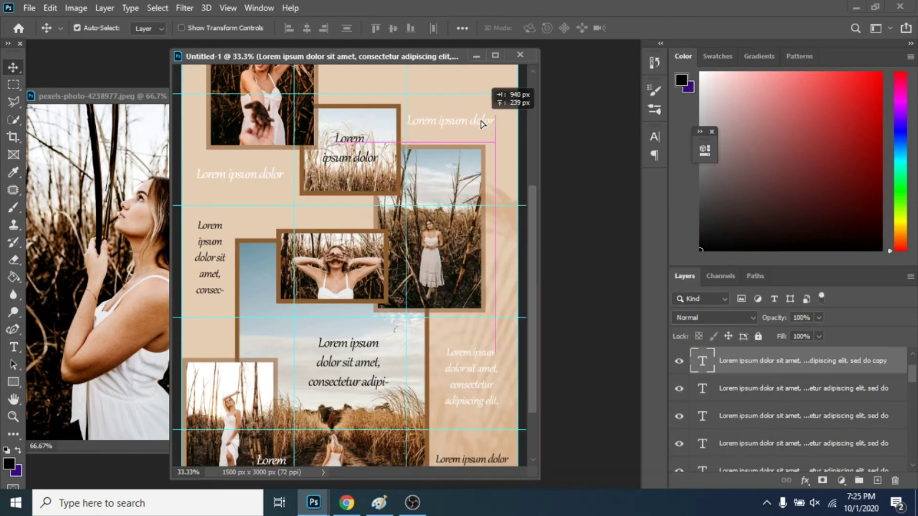
{"action": "left_click_drag", "start_coordinate": [481, 124], "coordinate": [493, 124]}
{"action": "scroll", "coordinate": [481, 224], "scroll_direction": "up", "scroll_amount": 3}
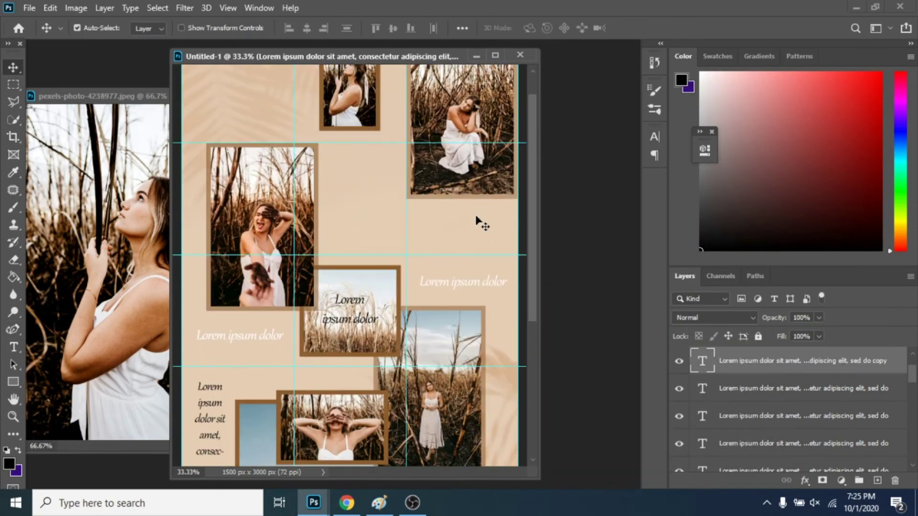
- Add a white Lorem ipsum paragraph between the upper photos and move the black paragraph top-left
{"action": "key", "text": "t"}
{"action": "left_click_drag", "start_coordinate": [330, 166], "coordinate": [399, 236]}
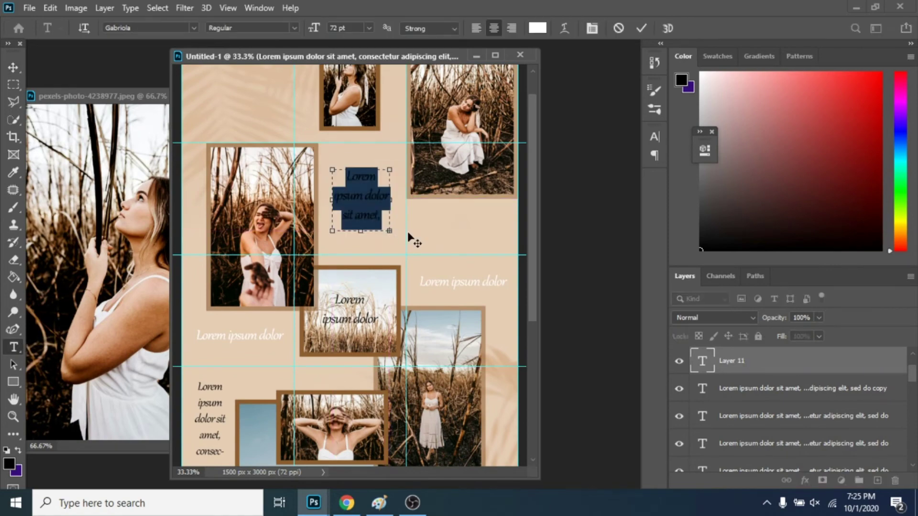
{"action": "key", "text": "ctrl+Return"}
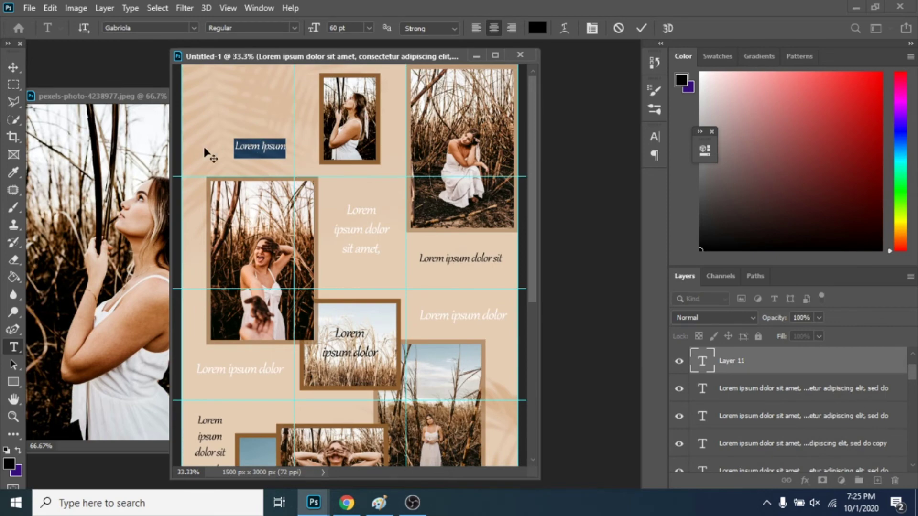
{"action": "key", "text": "ctrl+v"}
{"action": "left_click_drag", "start_coordinate": [259, 156], "coordinate": [242, 127]}
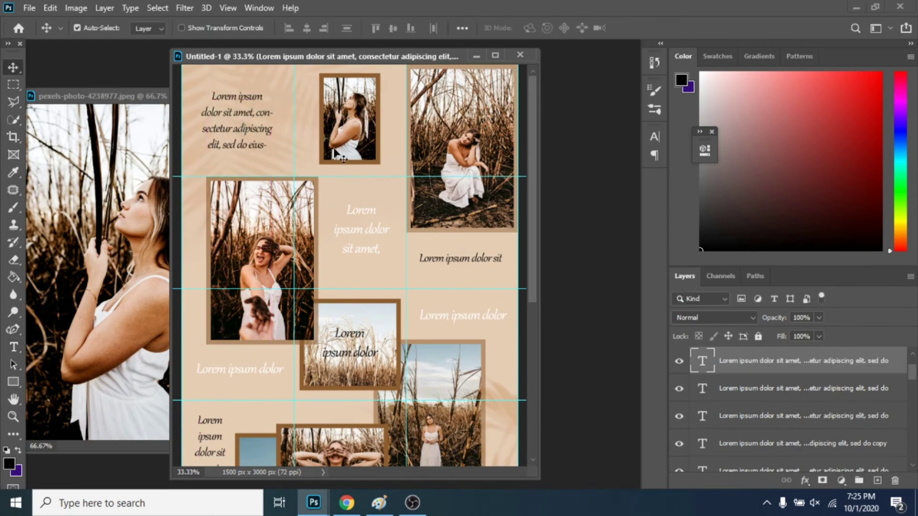
- With the Slice Tool, slice the top two grid rows as slices 01–06
{"action": "right_click", "coordinate": [14, 136]}
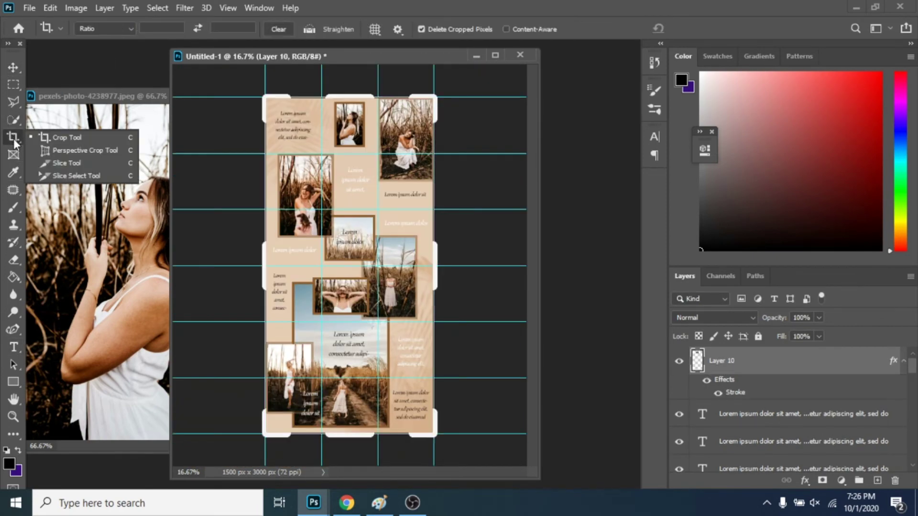
{"action": "left_click", "coordinate": [57, 165]}
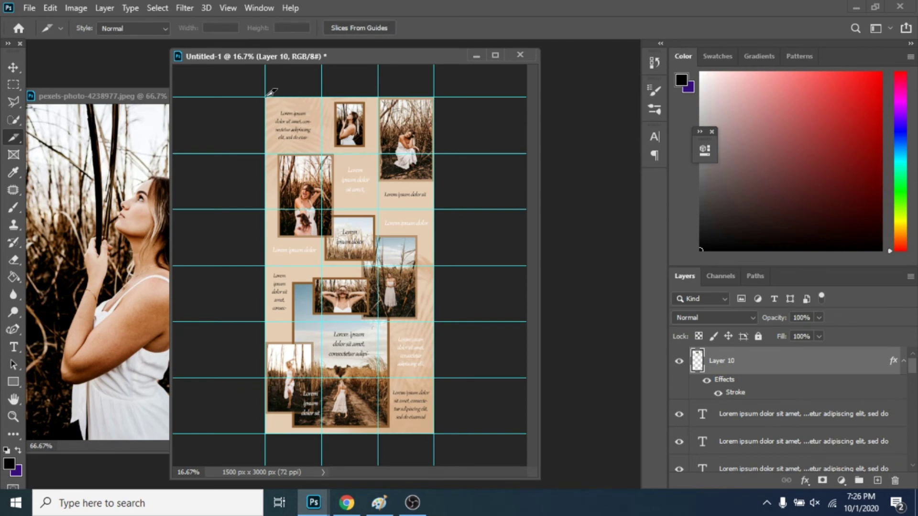
{"action": "left_click_drag", "start_coordinate": [266, 98], "coordinate": [321, 153]}
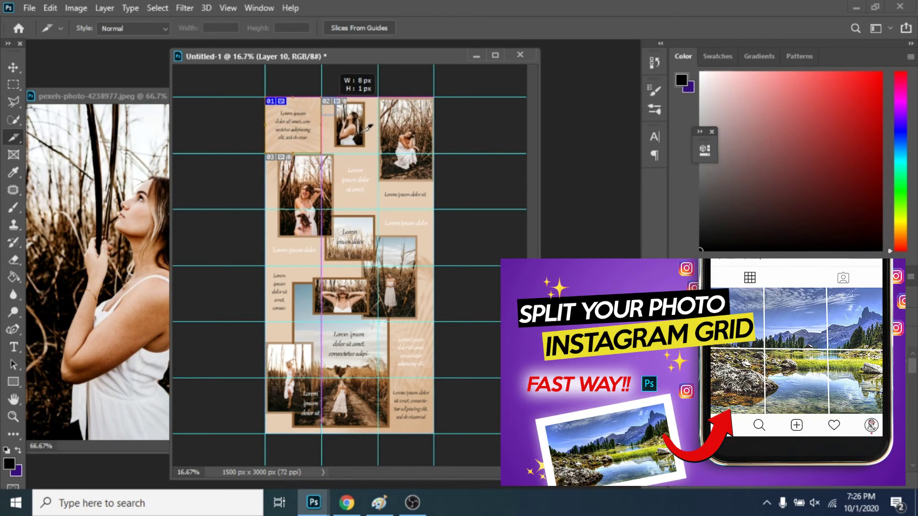
{"action": "left_click_drag", "start_coordinate": [321, 98], "coordinate": [378, 152]}
{"action": "left_click_drag", "start_coordinate": [378, 98], "coordinate": [433, 152]}
{"action": "left_click_drag", "start_coordinate": [266, 152], "coordinate": [321, 209]}
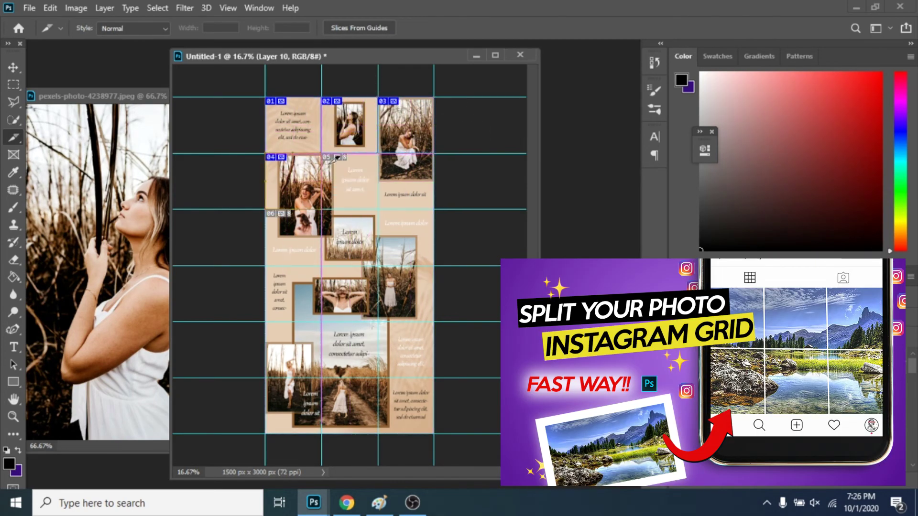
{"action": "left_click_drag", "start_coordinate": [321, 153], "coordinate": [378, 209]}
{"action": "left_click_drag", "start_coordinate": [378, 153], "coordinate": [433, 209]}
- Slice the remaining four grid rows, covering cells 07 through 18
{"action": "left_click_drag", "start_coordinate": [321, 263], "coordinate": [321, 264]}
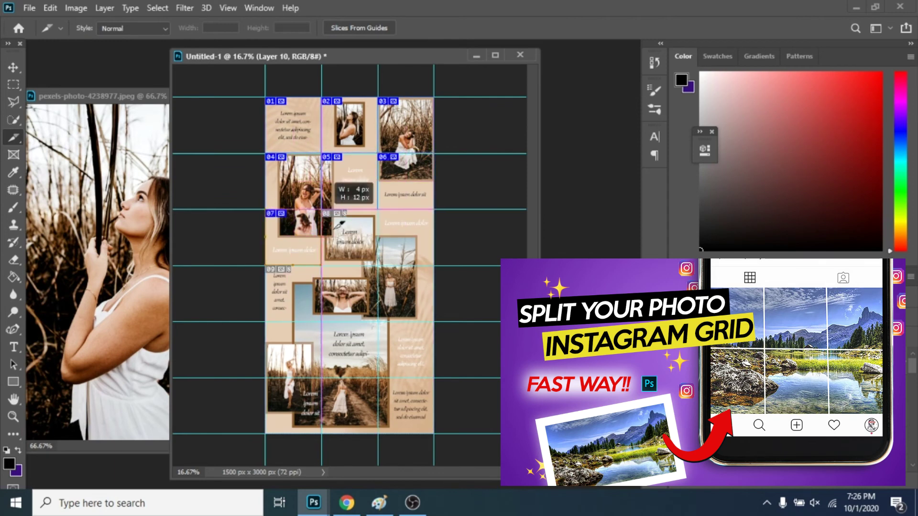
{"action": "left_click_drag", "start_coordinate": [322, 209], "coordinate": [378, 265]}
{"action": "left_click_drag", "start_coordinate": [267, 265], "coordinate": [322, 321]}
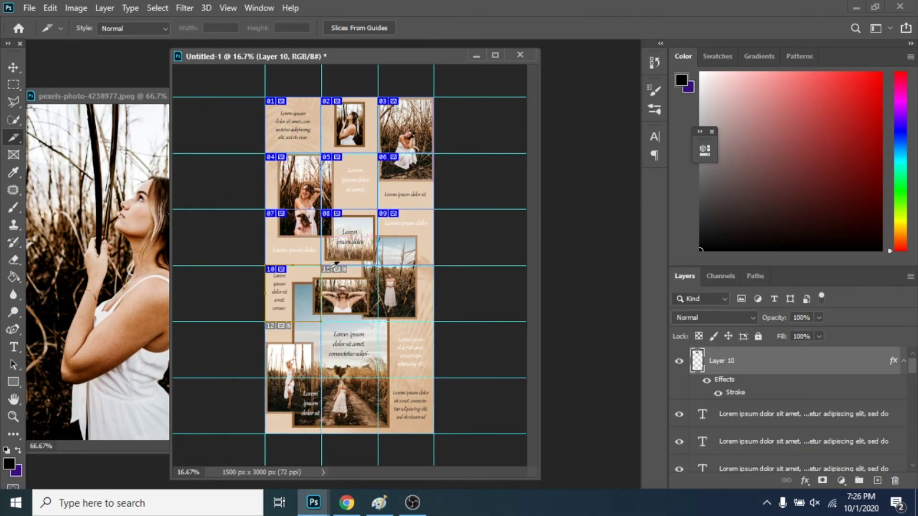
{"action": "left_click_drag", "start_coordinate": [321, 265], "coordinate": [378, 322]}
{"action": "left_click_drag", "start_coordinate": [378, 264], "coordinate": [433, 321]}
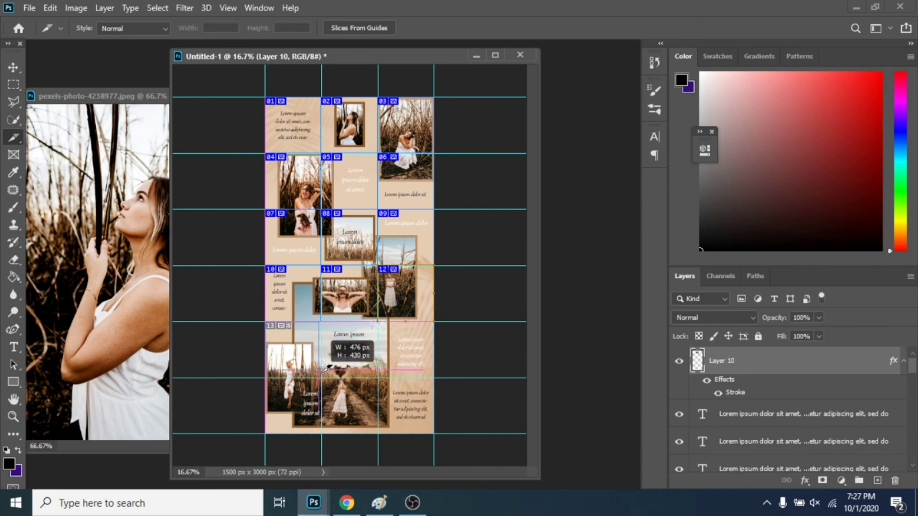
{"action": "left_click_drag", "start_coordinate": [322, 373], "coordinate": [321, 378]}
{"action": "left_click_drag", "start_coordinate": [322, 321], "coordinate": [378, 378]}
{"action": "left_click_drag", "start_coordinate": [378, 321], "coordinate": [433, 378]}
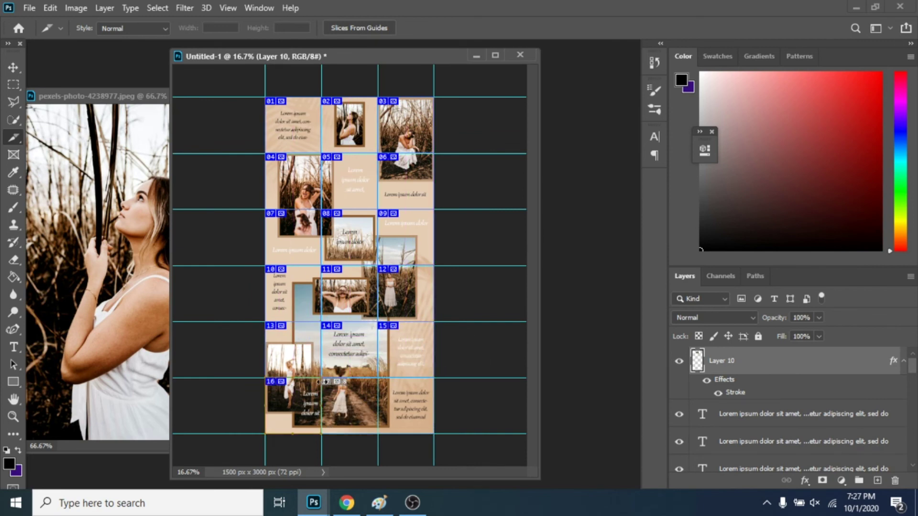
{"action": "left_click_drag", "start_coordinate": [321, 378], "coordinate": [377, 433]}
{"action": "left_click_drag", "start_coordinate": [378, 378], "coordinate": [433, 434]}
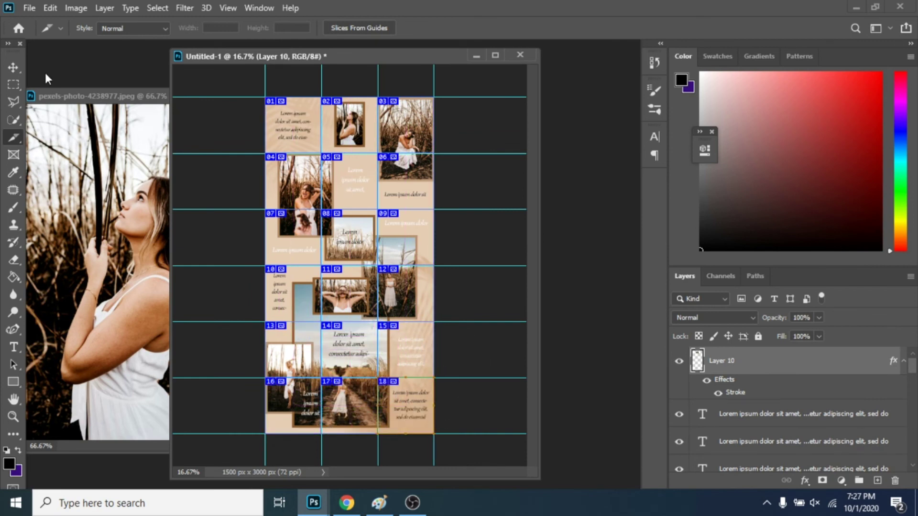
- Open File > Export > Save for Web (Legacy) to preview the slices as maximum-quality JPEG
{"action": "left_click", "coordinate": [32, 7]}
{"action": "mouse_move", "coordinate": [45, 204]}
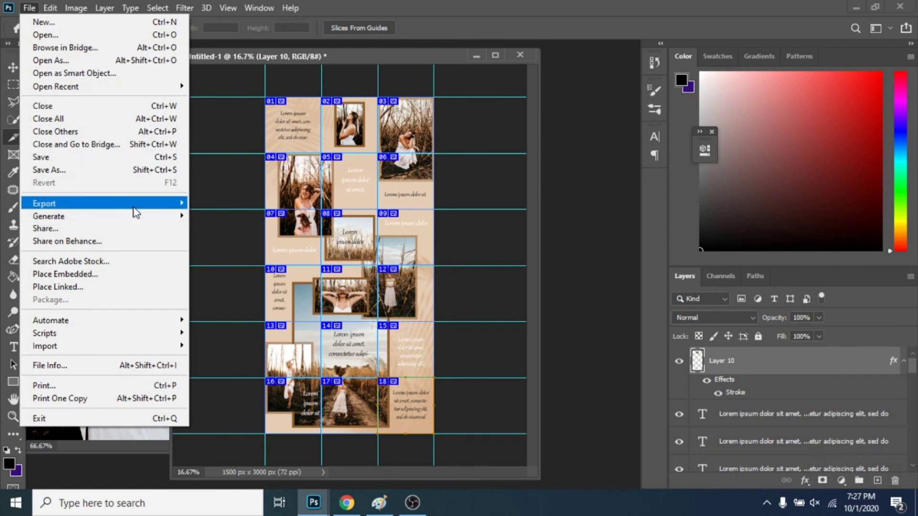
{"action": "left_click", "coordinate": [253, 256]}
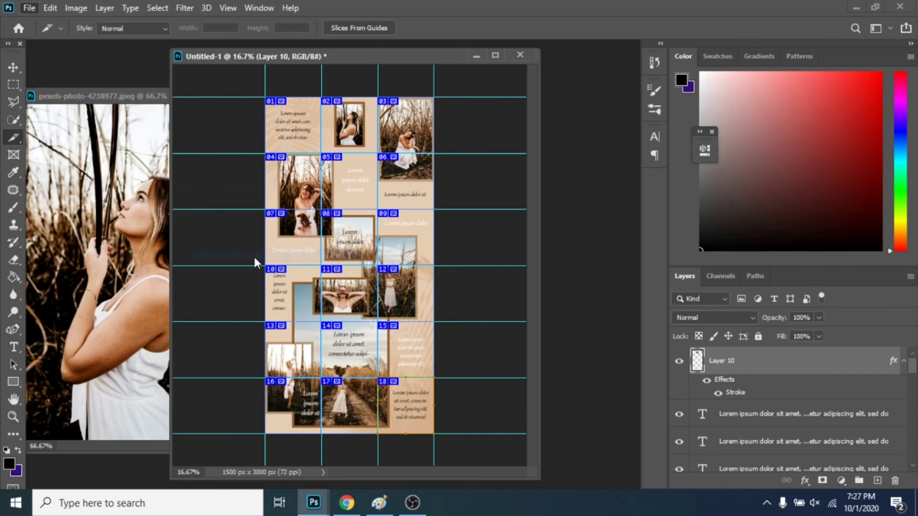